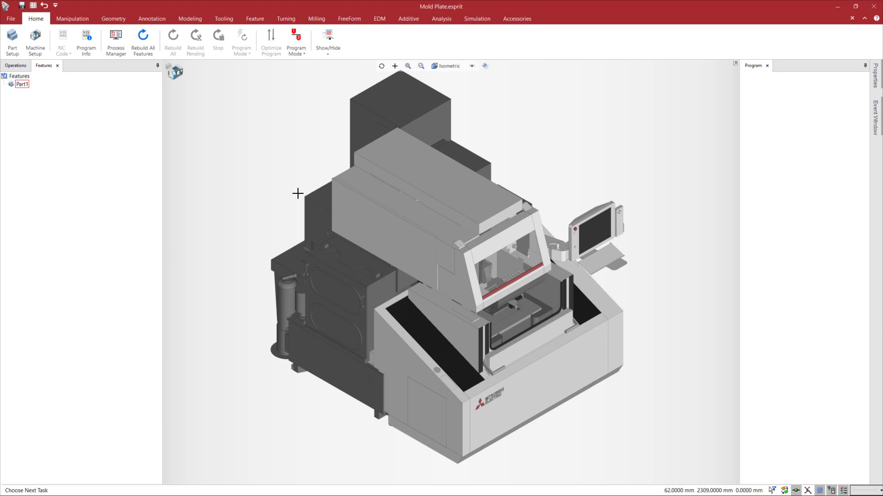
Display the Stock layer together with the mold plate part
scroll(497, 322, "up", 3)
mouse_move(495, 320)
middle_mouse_down()
mouse_move(492, 302)
mouse_move(490, 311)
middle_mouse_up()
scroll(490, 310, "up", 6)
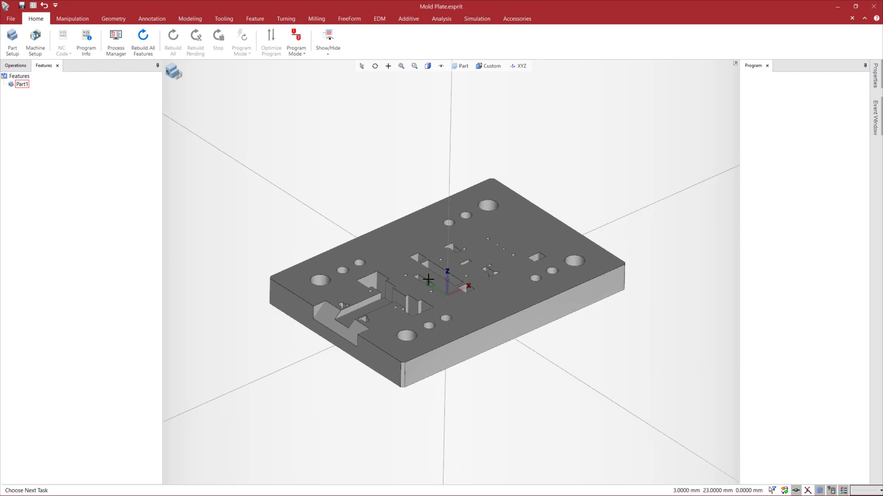
left_click(461, 67)
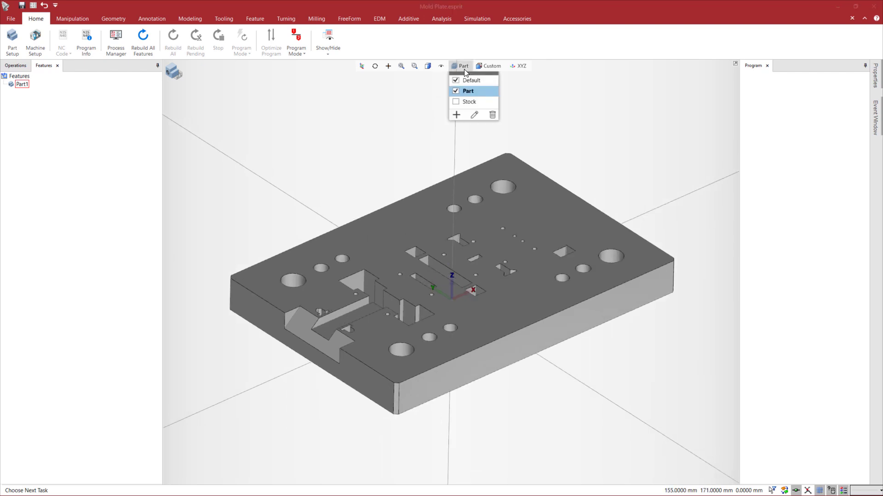
left_click(456, 102)
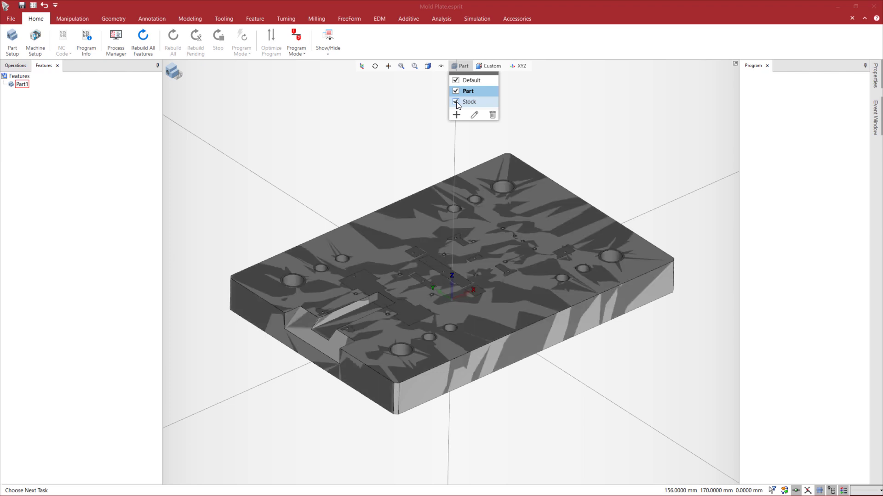
Create a new layer named Threadholes
left_click(456, 115)
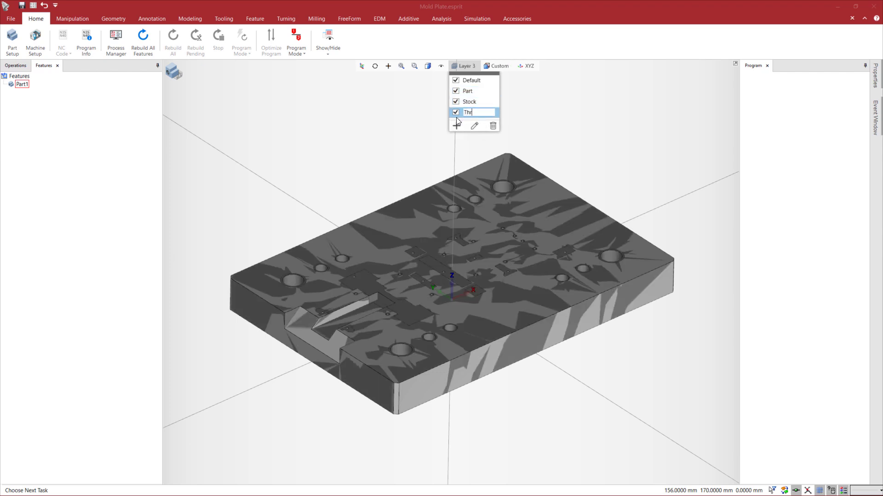
type("Threadholes")
key("Return")
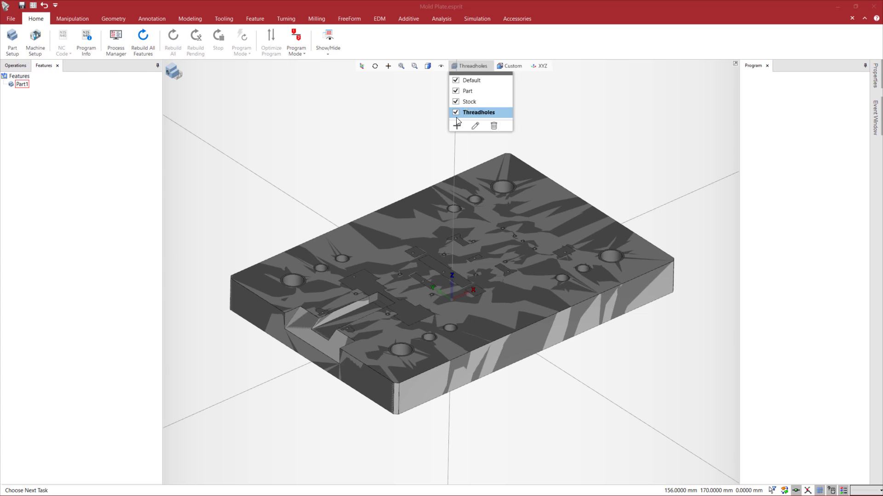
middle_click_drag(376, 178, 431, 199)
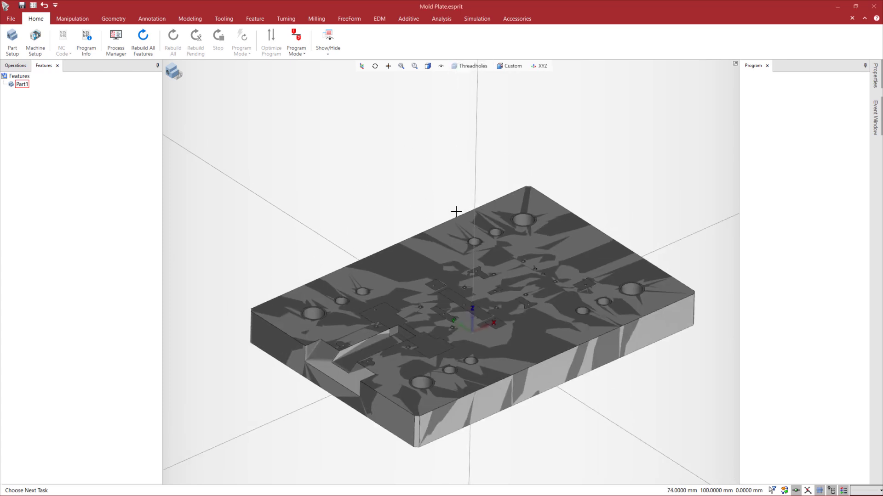
Switch to the top view and snap points to the start-hole centres of the two small T-shaped openings near the plate's left edge
key("F8")
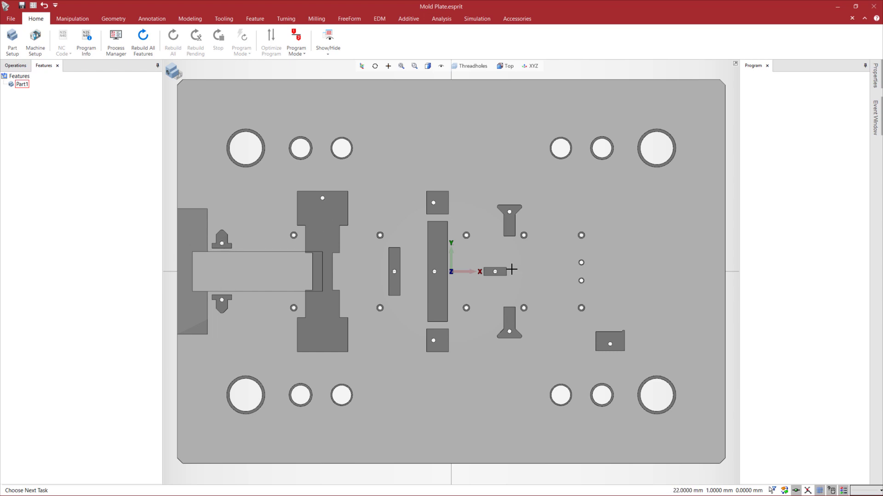
left_click(108, 19)
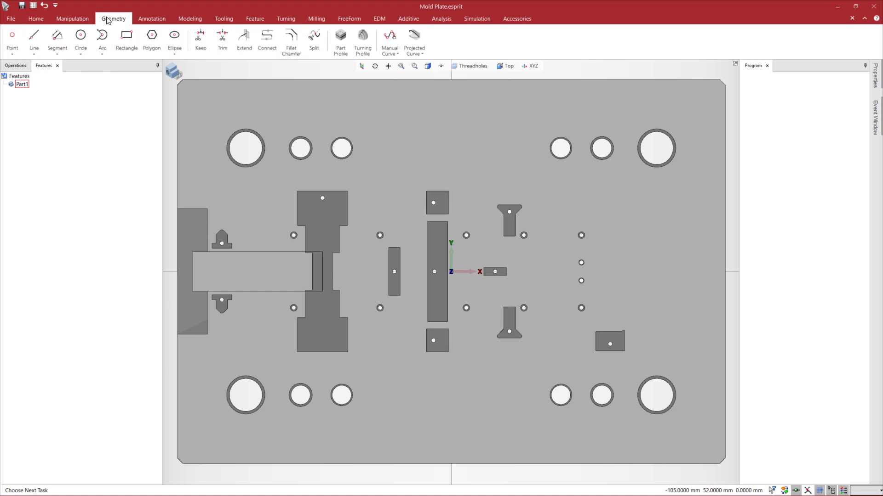
left_click(13, 41)
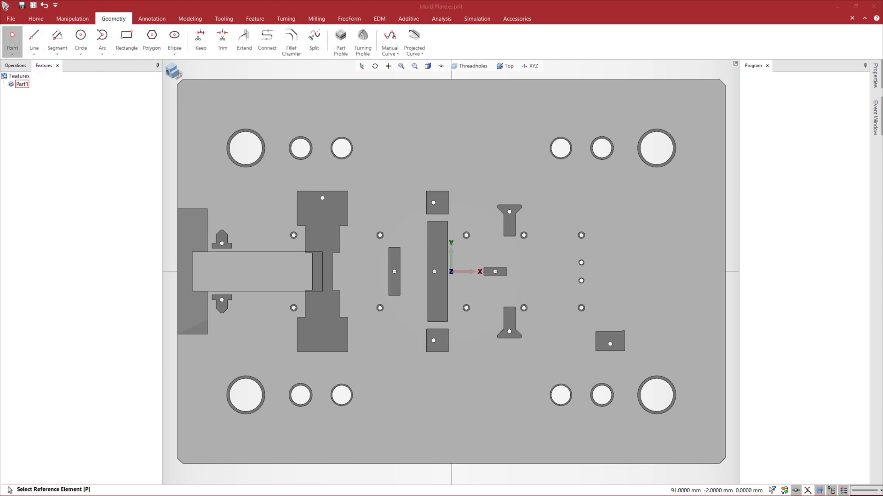
left_click(689, 61)
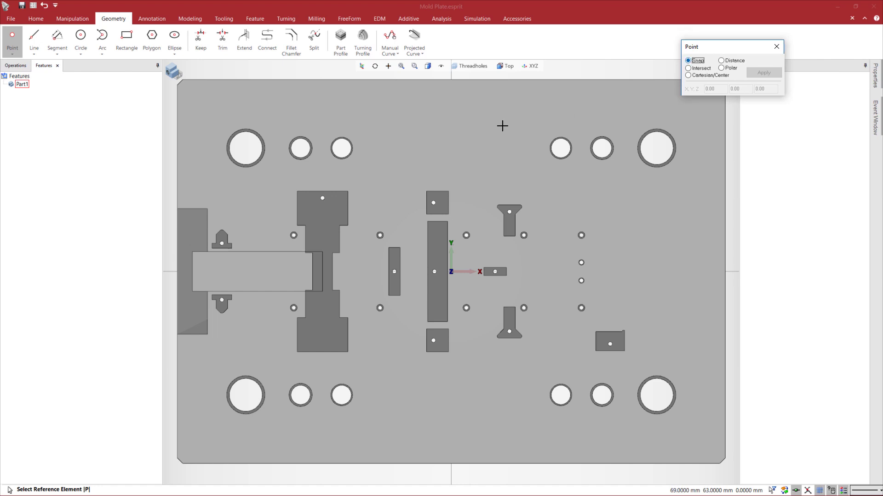
scroll(221, 259, "up", 5)
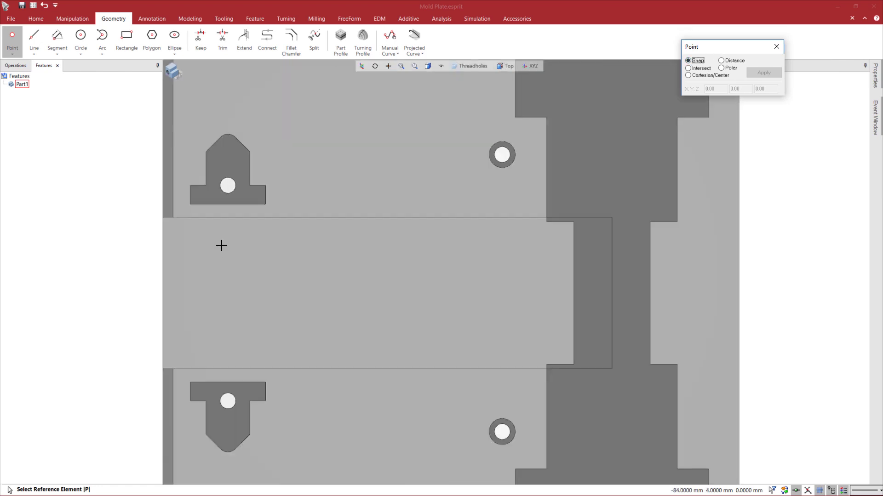
left_click(228, 186)
left_click(227, 400)
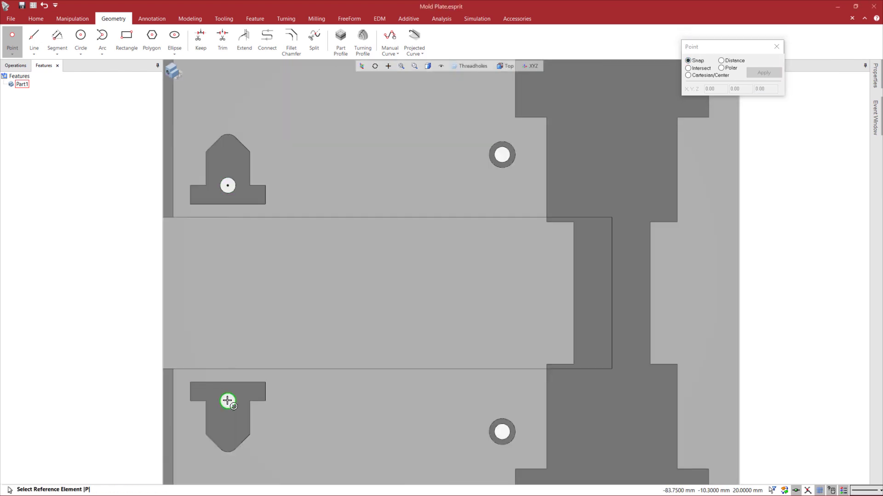
Snap points to the start-hole centres of the large stepped opening, the narrow vertical slot and the long central slot
scroll(482, 237, "down", 3)
scroll(518, 195, "up", 3)
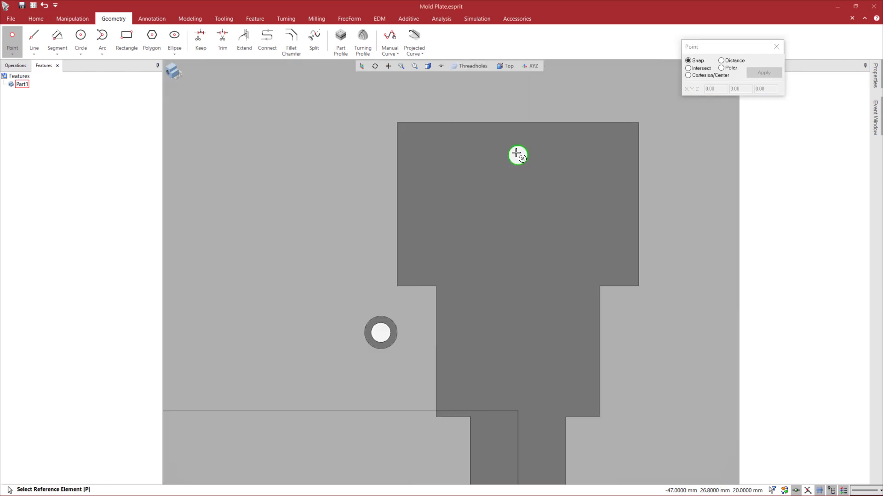
left_click(518, 174)
scroll(517, 155, "down", 4)
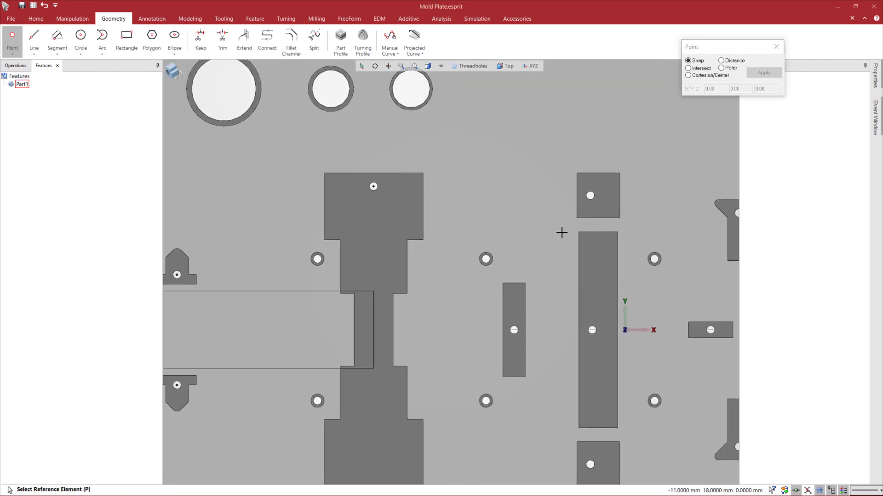
scroll(457, 172, "down", 3)
scroll(410, 270, "up", 5)
left_click(409, 248)
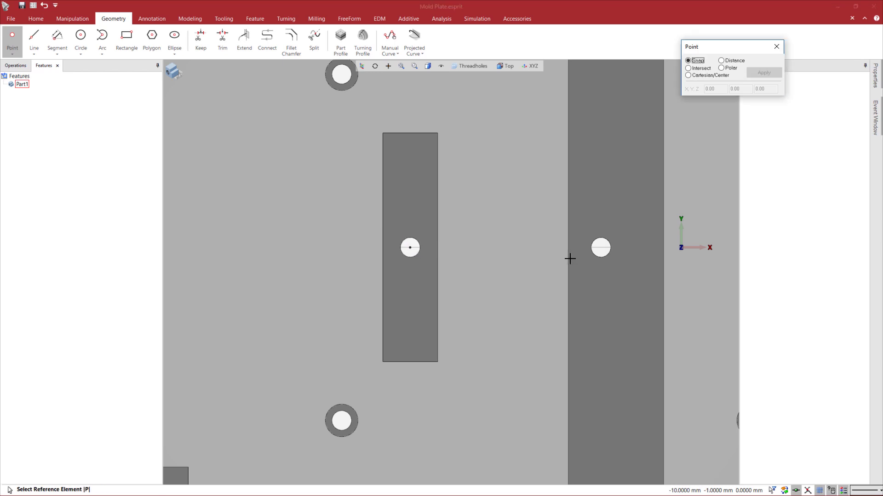
left_click(601, 247)
scroll(576, 260, "down", 4)
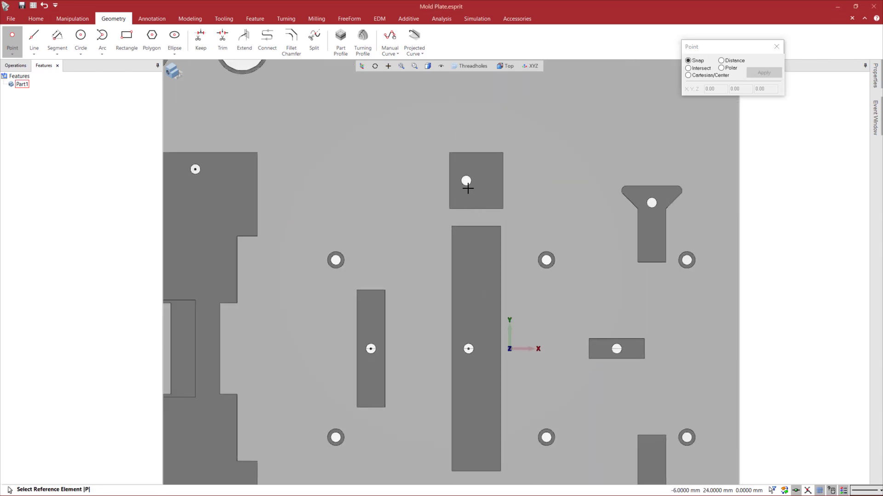
Snap points to the start-hole centres of the upper square opening, the upper funnel-shaped opening and the small horizontal slot
scroll(467, 188, "up", 3)
left_click(465, 174)
scroll(525, 276, "down", 3)
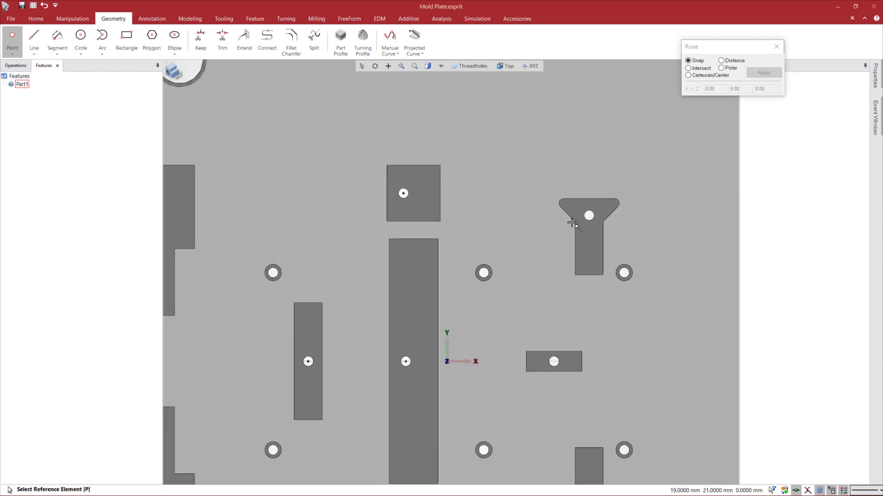
scroll(575, 223, "up", 3)
left_click(592, 226)
scroll(481, 235, "down", 3)
middle_click_drag(493, 297, 475, 151)
scroll(488, 262, "up", 2)
left_click(442, 253)
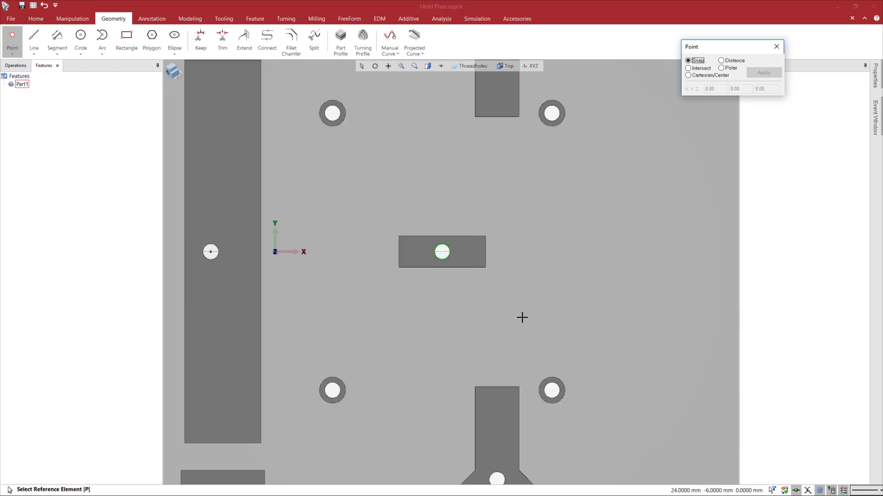
Snap points to the start-hole centres of the lower funnel-shaped opening and the lower-right rectangular opening, and finish placing points
scroll(522, 317, "down", 3)
scroll(460, 347, "up", 3)
left_click(460, 347)
scroll(459, 348, "down", 2)
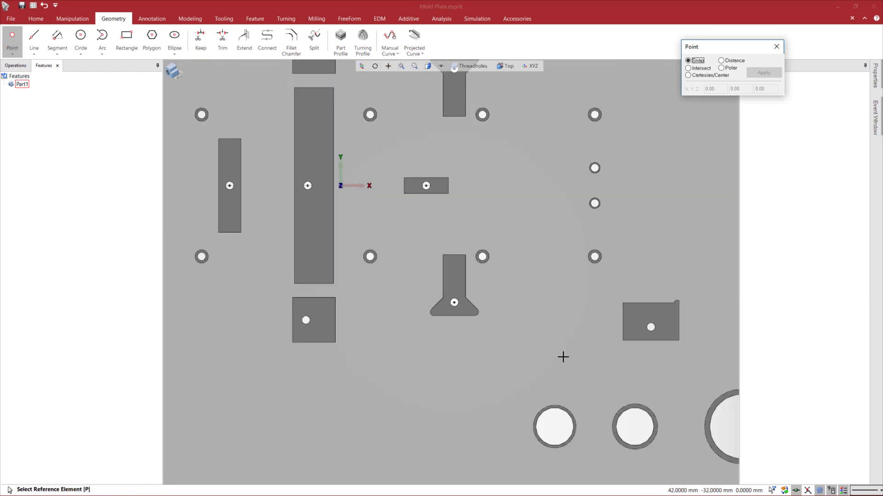
middle_click_drag(563, 358, 540, 327)
scroll(506, 271, "up", 3)
left_click(506, 269)
scroll(538, 329, "down", 3)
scroll(538, 329, "down", 6)
scroll(460, 302, "up", 2)
middle_click_drag(460, 301, 480, 324)
left_click(776, 46)
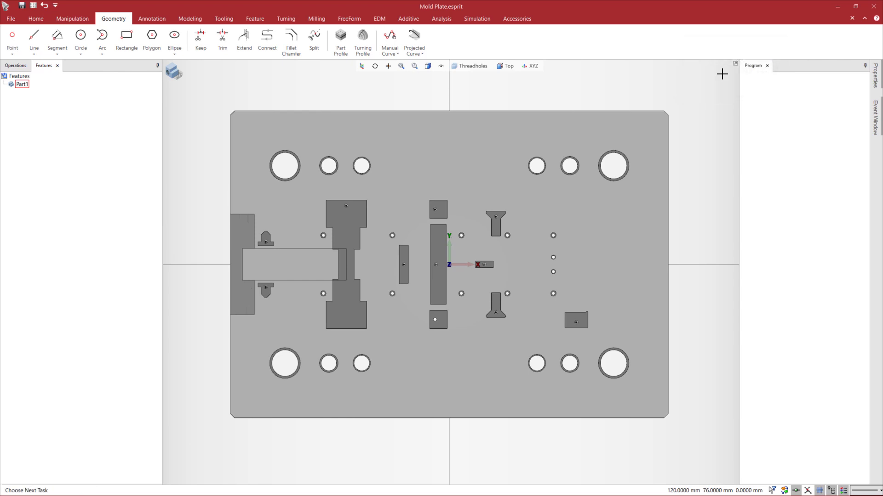
Create a new layer named Features and hide the Stock layer
left_click(470, 66)
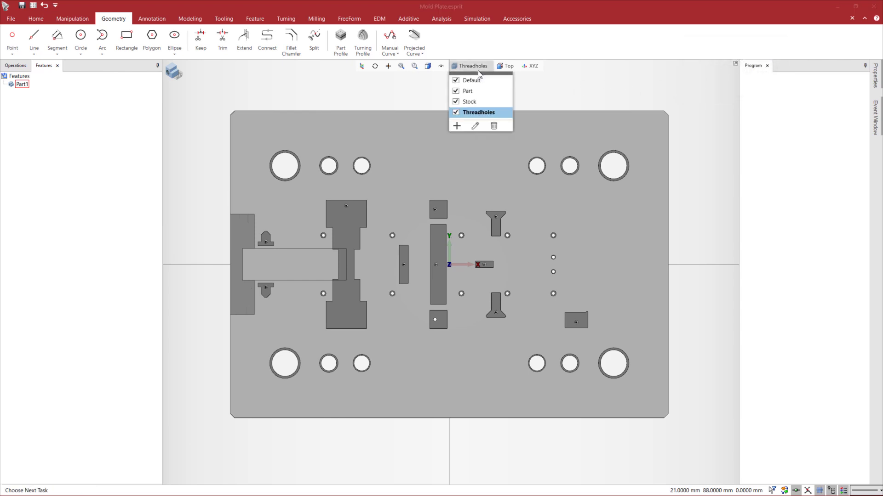
left_click(461, 123)
type("Features")
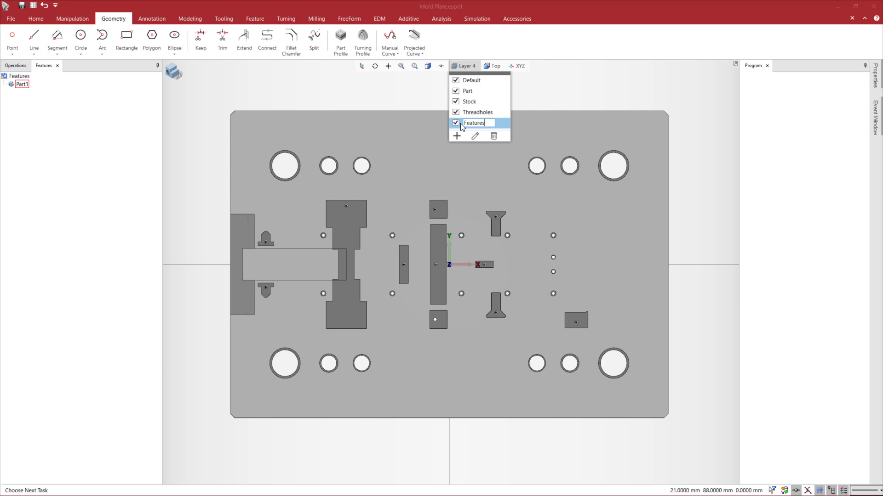
left_click(456, 102)
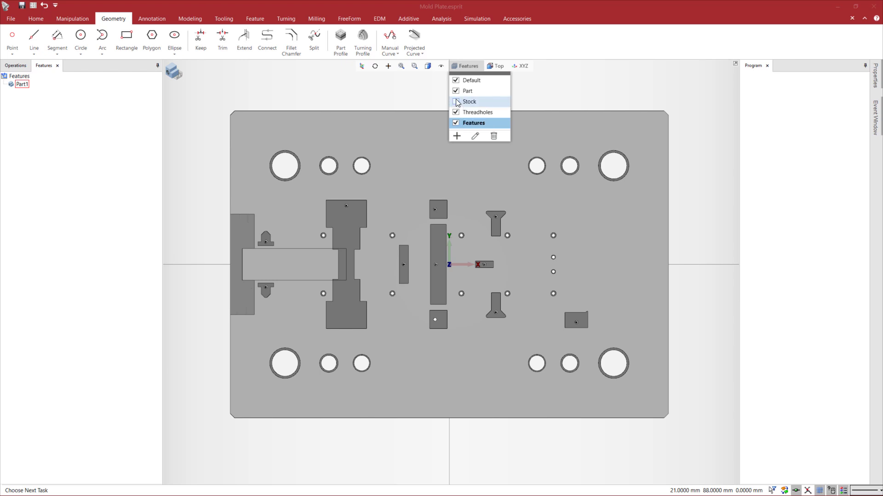
left_click(370, 234)
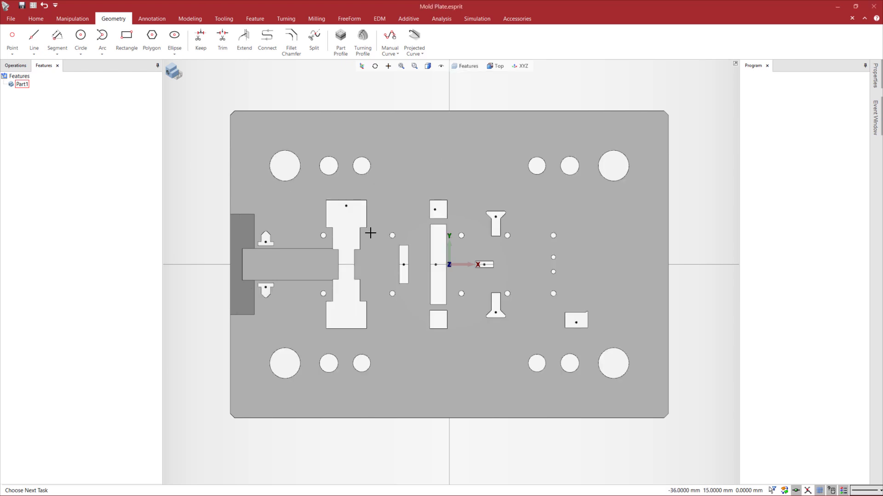
scroll(371, 233, "down", 1)
scroll(353, 283, "up", 1)
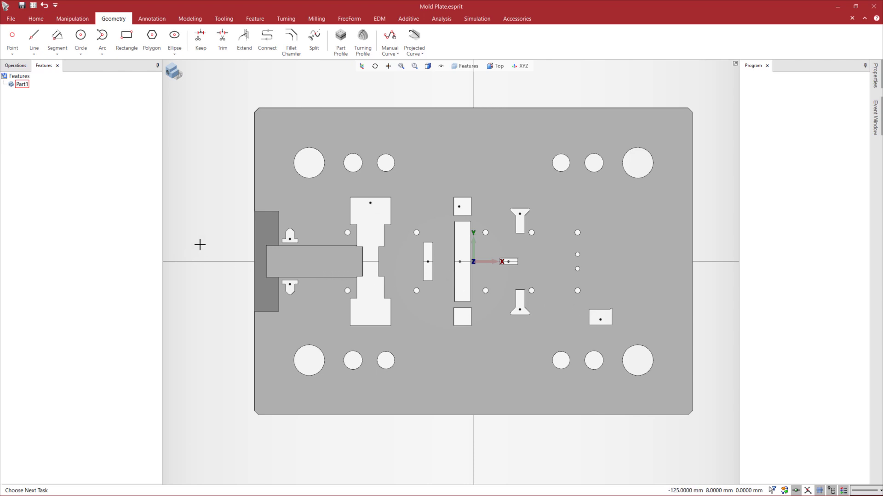
Select the plate with all thread points and create EDM features from them with part type Die and Normal approach
key("ctrl+a")
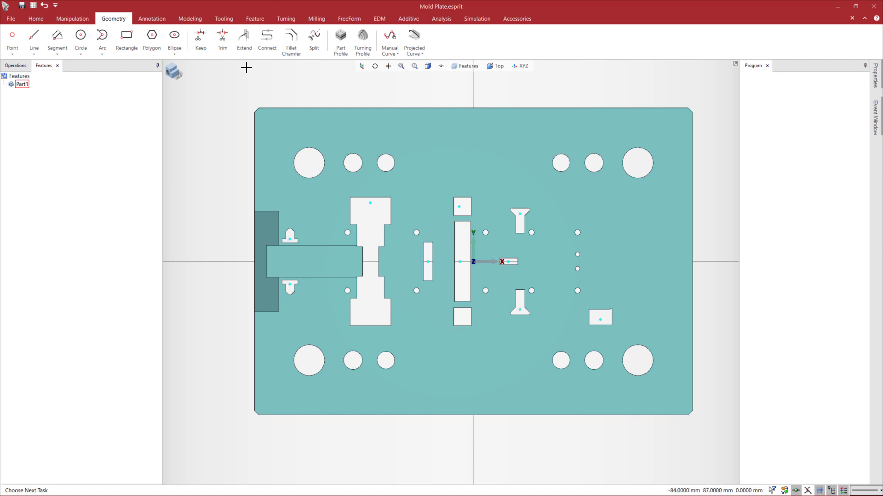
left_click(255, 19)
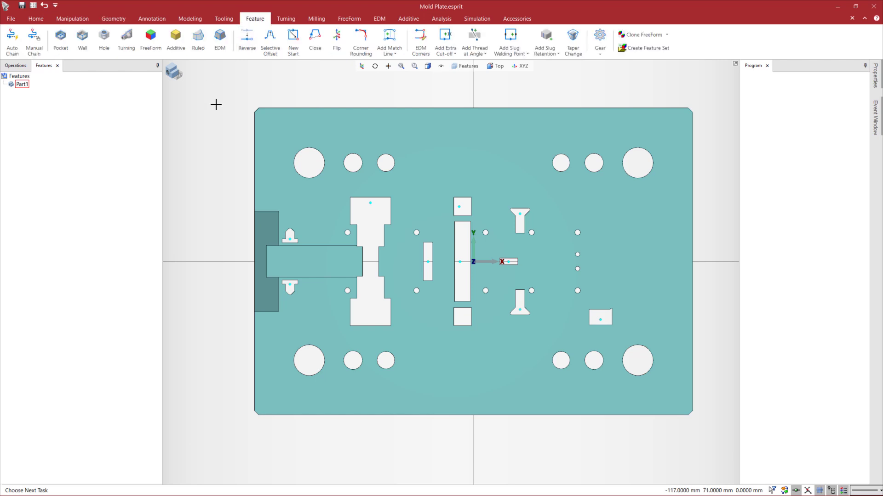
left_click(220, 42)
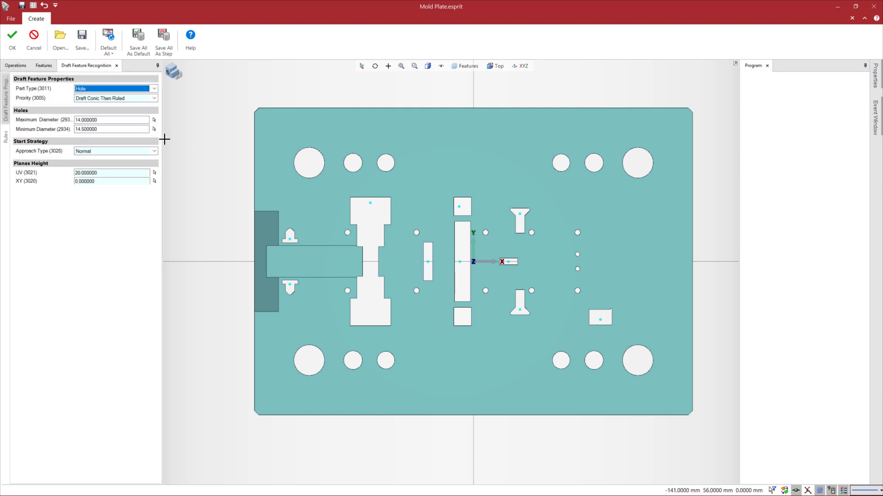
left_click(154, 88)
left_click(89, 103)
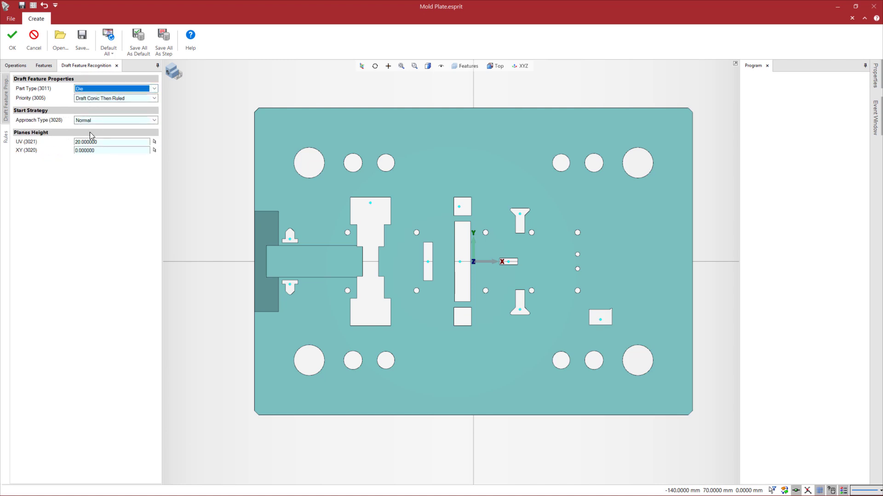
left_click(13, 42)
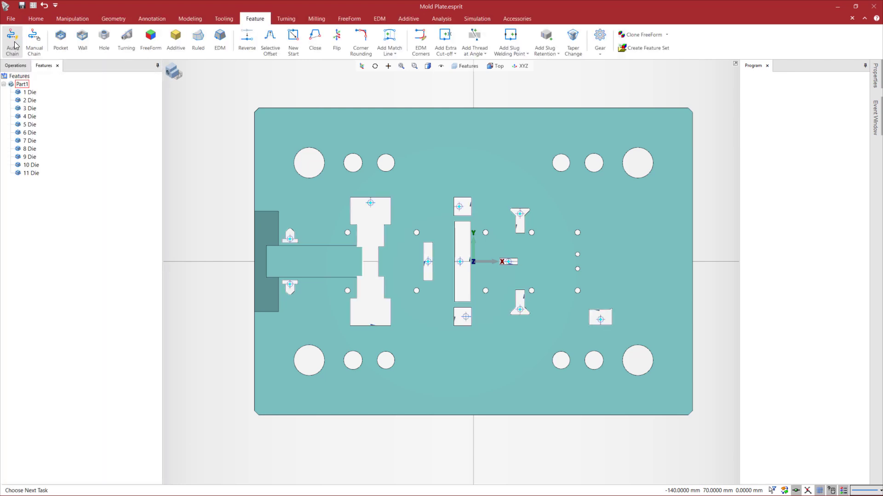
Highlight the features from 1 Die to 11 Die to check which openings they cover
left_click(30, 92)
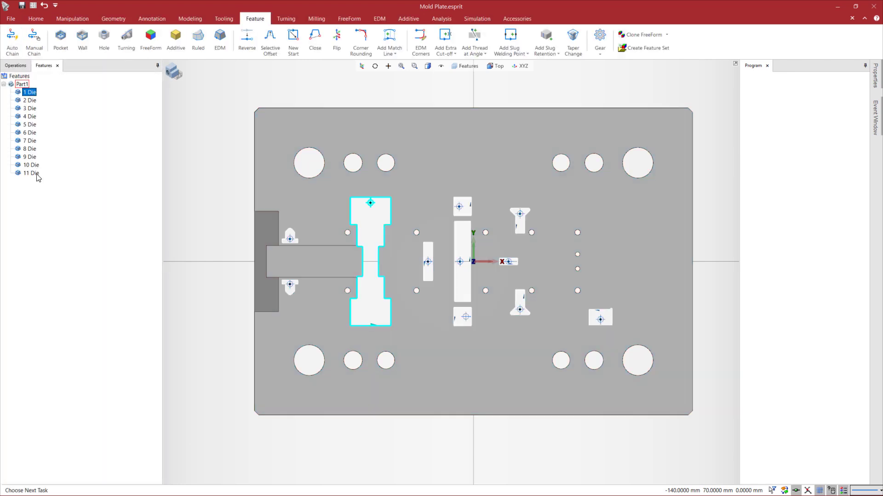
left_click(32, 174, "shift")
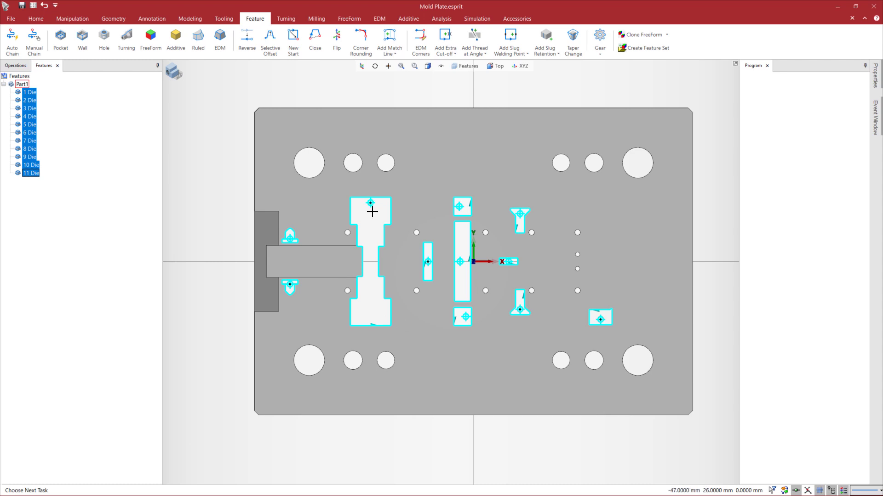
left_click(207, 247)
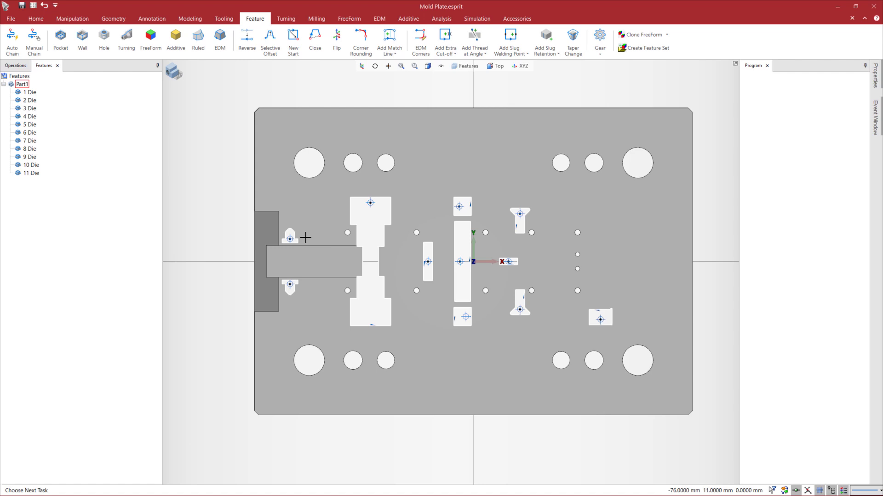
Recognise the plate's smallest round holes as EDM features with part type Hole, maximum diameter 2 and minimum diameter 2.5, and highlight the new features
left_click(280, 182)
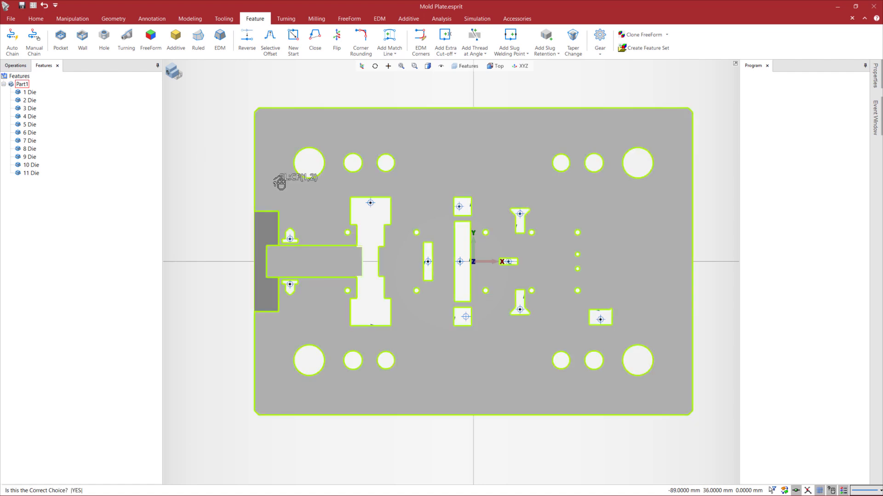
left_click(280, 182)
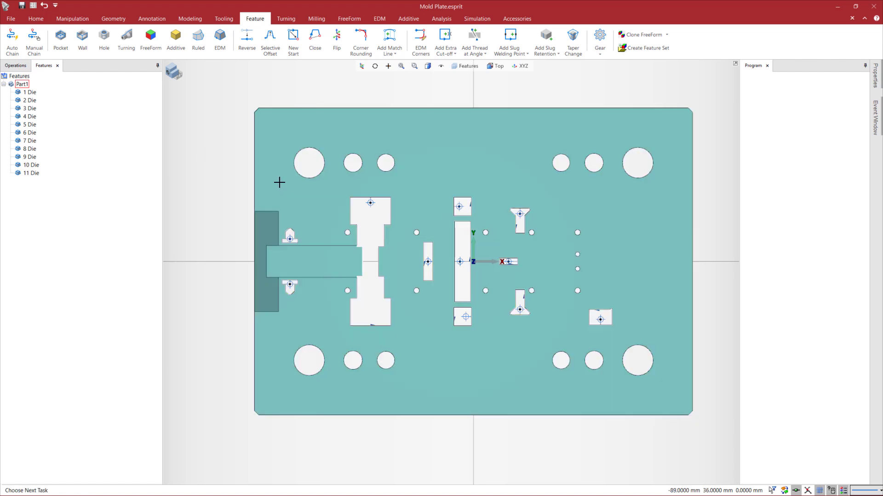
left_click(218, 48)
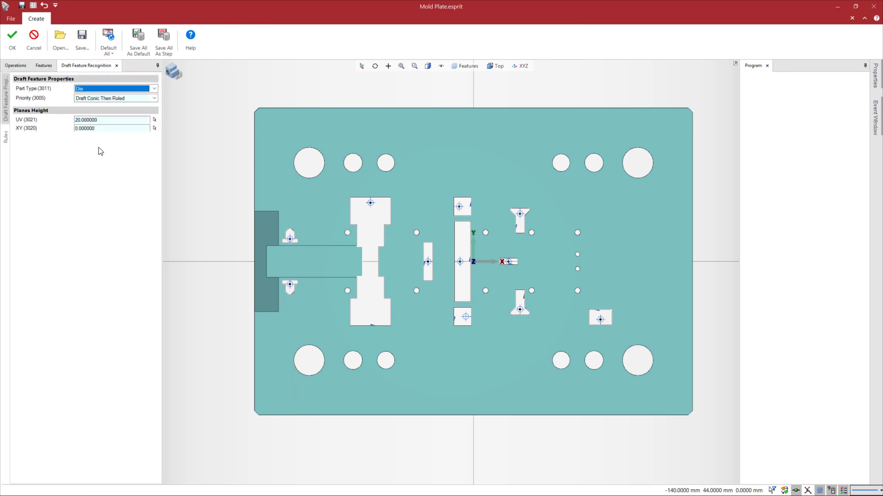
left_click(88, 90)
left_click(84, 108)
left_click(93, 120)
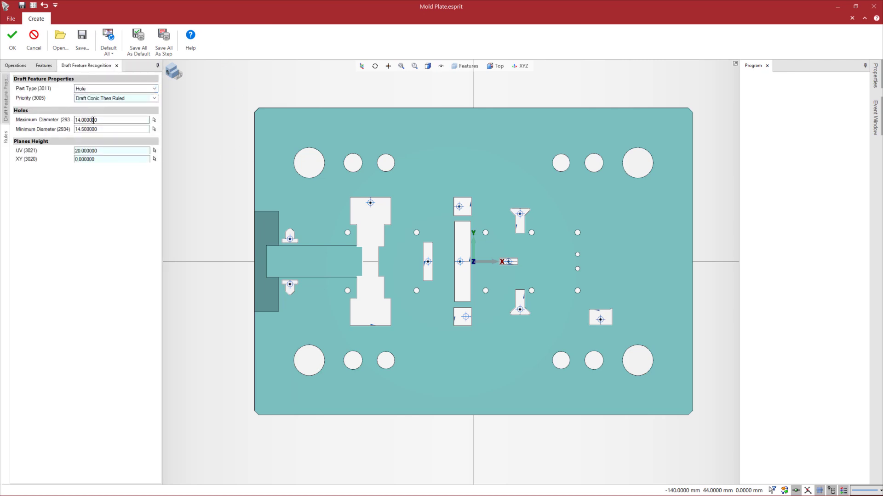
type("2.000000")
key("Tab")
type("2.5")
key("Return")
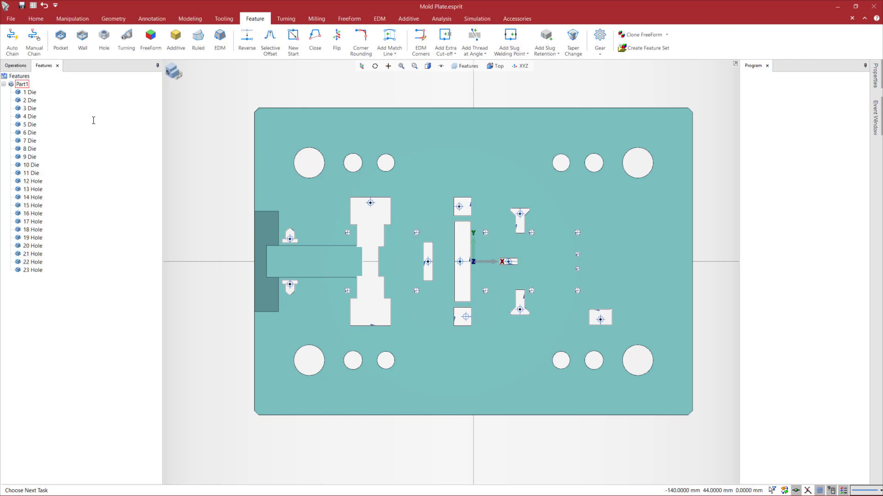
left_click(44, 180)
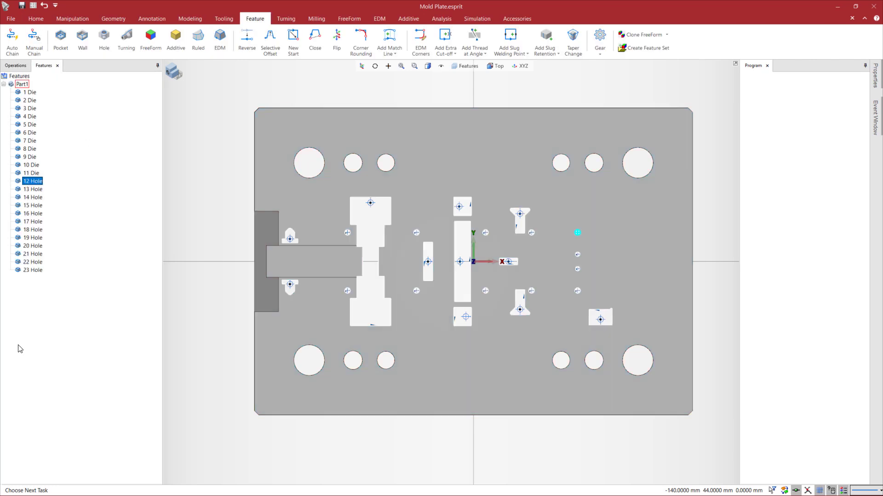
left_click(33, 270, "shift")
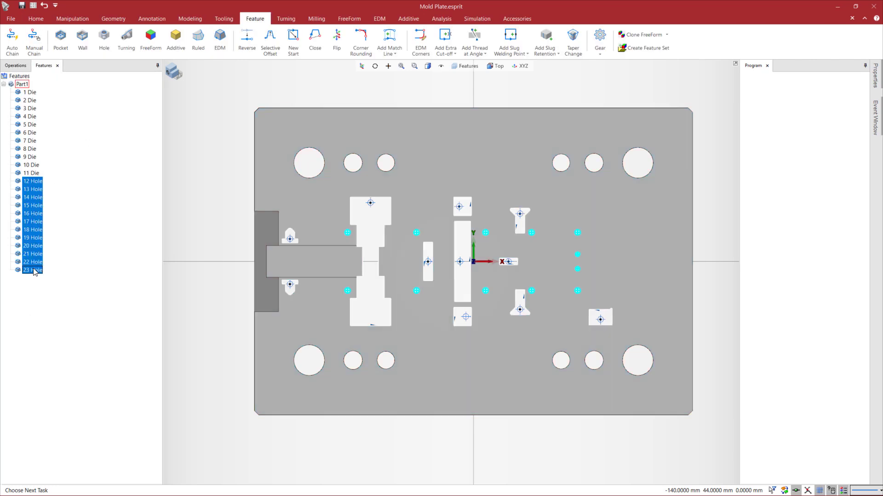
Create EDM features for the plate's medium holes with maximum diameter 8 and minimum diameter 8.5, and highlight the new features
left_click(272, 123)
left_click(220, 44)
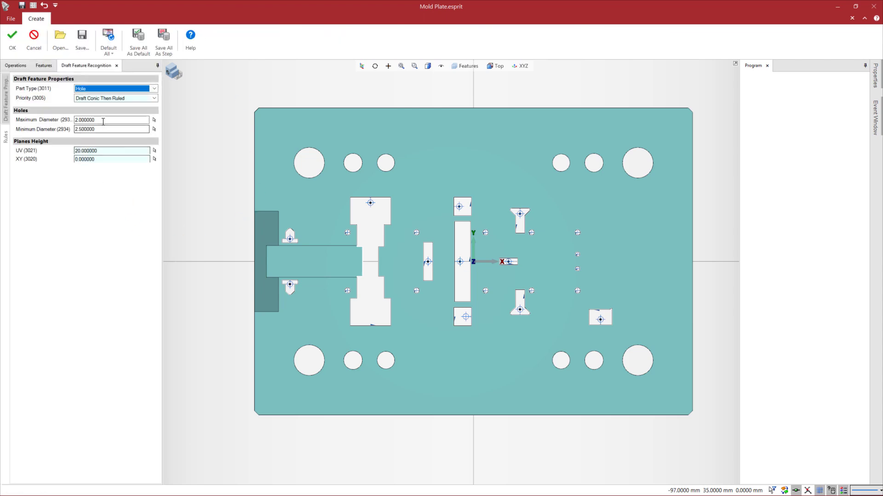
left_click(101, 120)
type("8")
key("Tab")
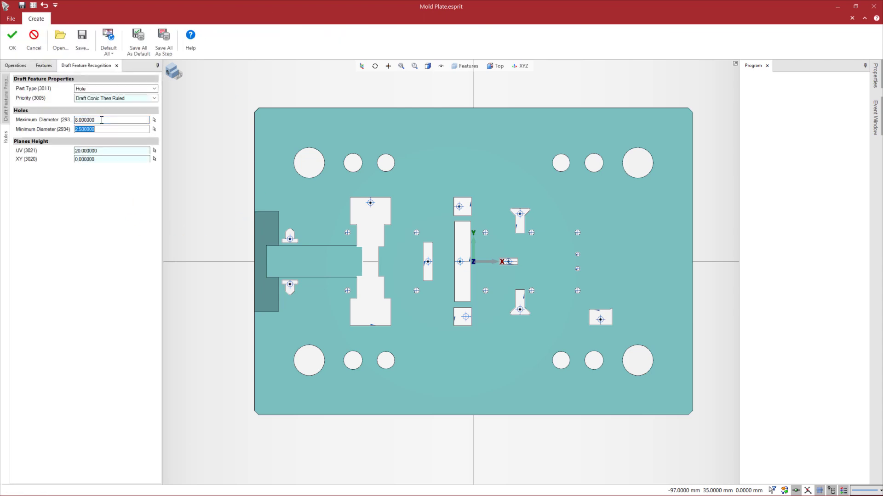
type("8.")
key("Return")
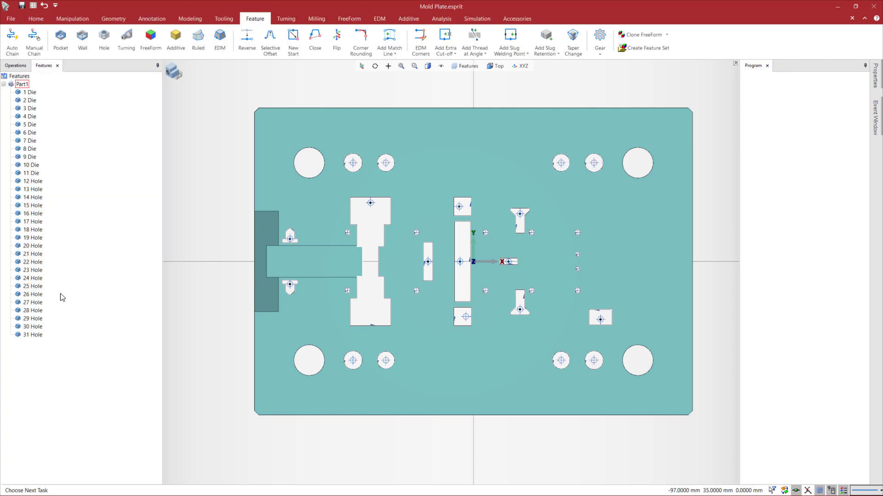
left_click(36, 278)
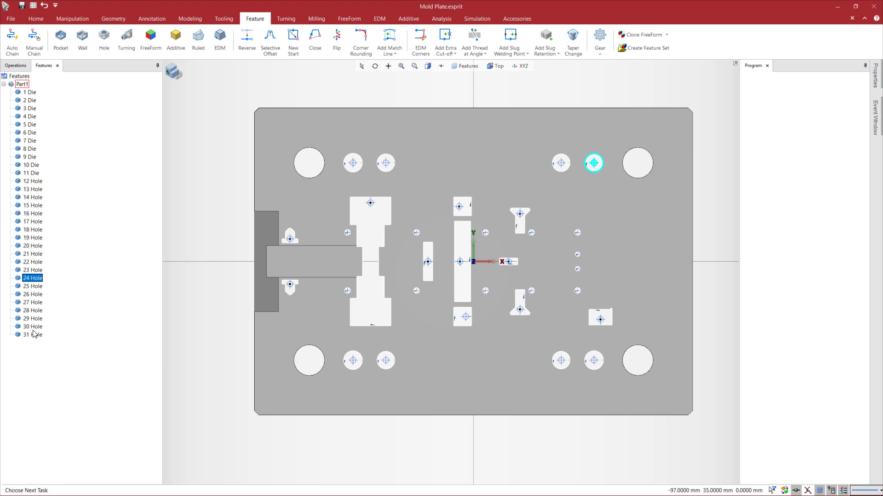
left_click(32, 327, "shift")
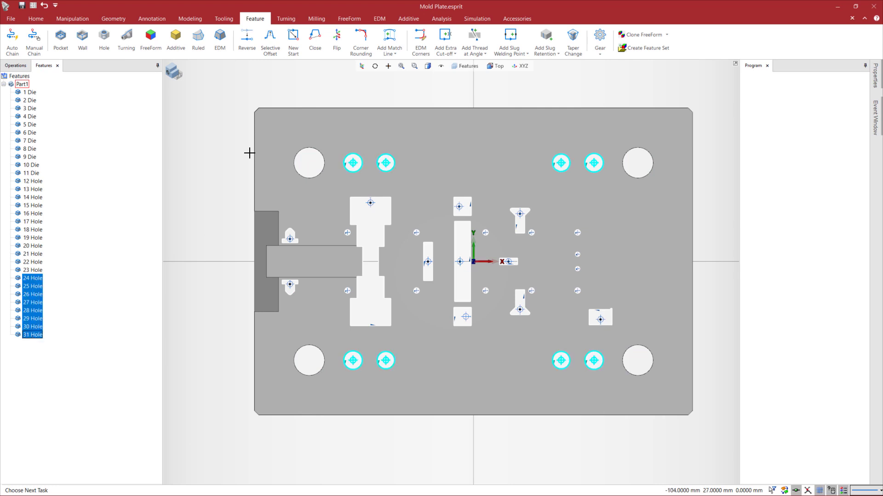
Select the plate again and create EDM features for its four large corner holes with a minimum diameter of 14
left_click(272, 136)
right_click(272, 137)
left_click(272, 136)
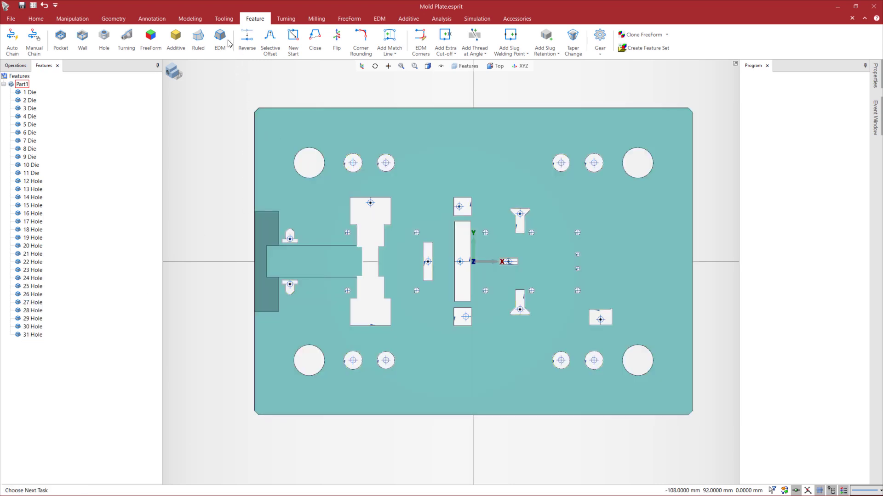
left_click(221, 43)
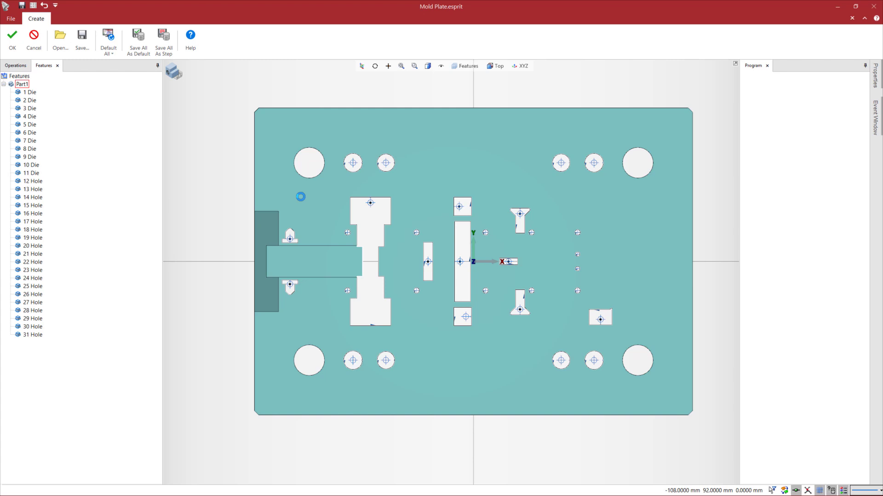
double_click(100, 120)
type("14")
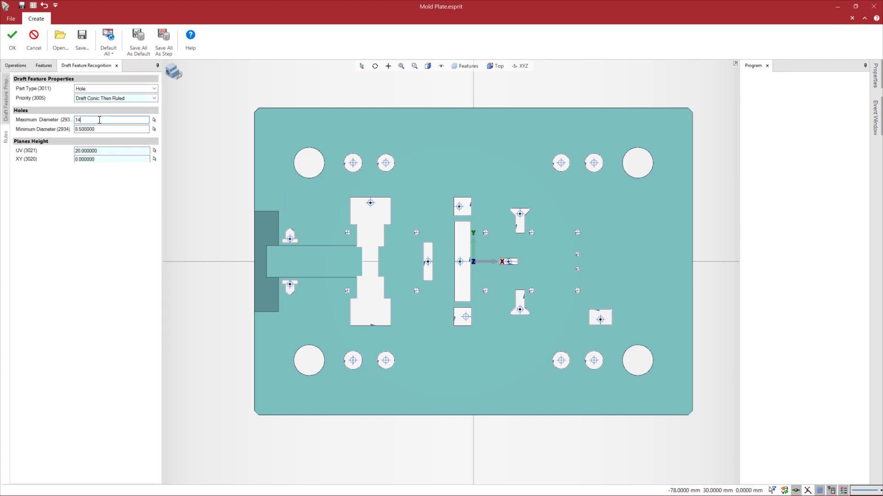
key("Tab")
type("14")
key("Return")
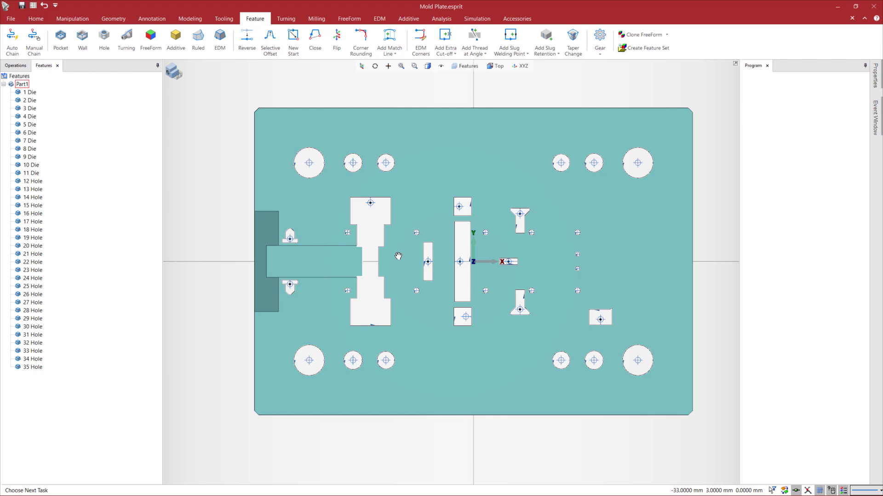
Create the Mitsubishi part setup with its start position on the thread point of the small horizontal slot near the origin, at 16, 0, 0
middle_click_drag(399, 257, 390, 260)
left_click(294, 97)
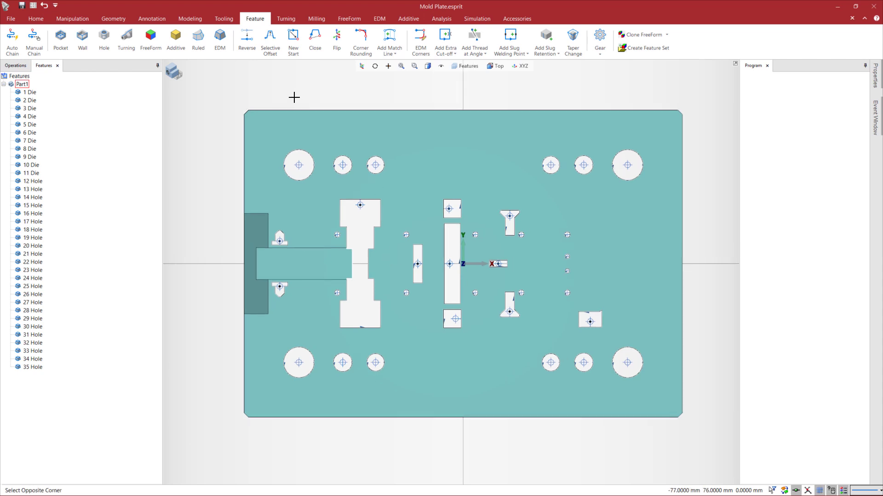
left_click(380, 19)
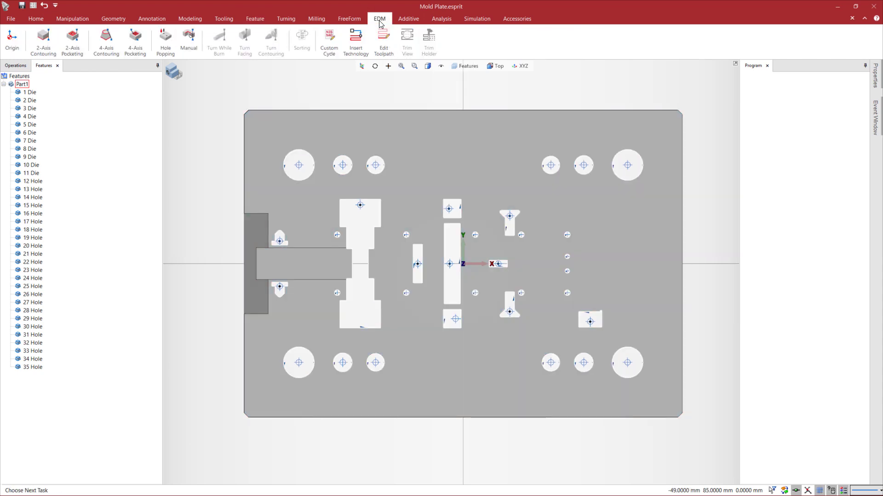
left_click(9, 45)
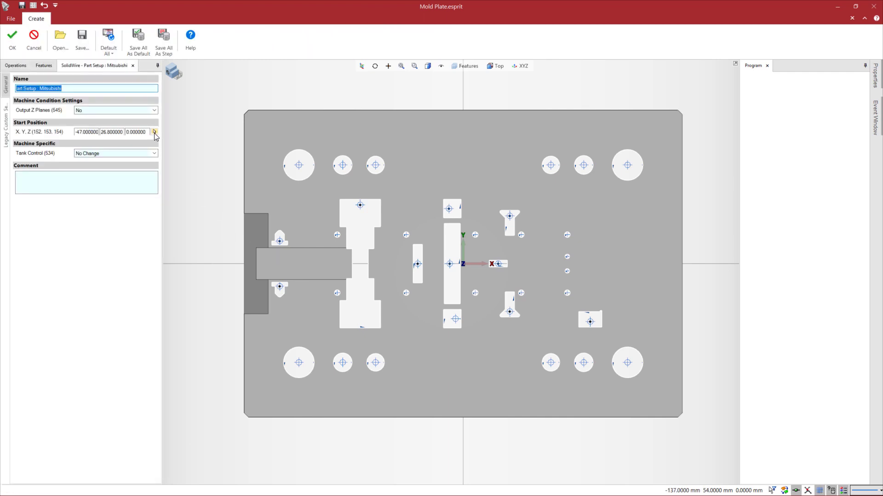
left_click(155, 132)
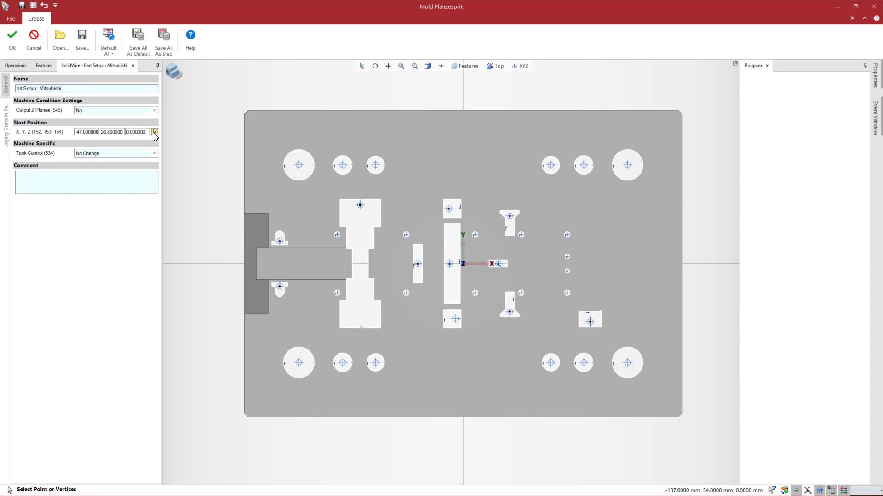
scroll(297, 249, "up", 2)
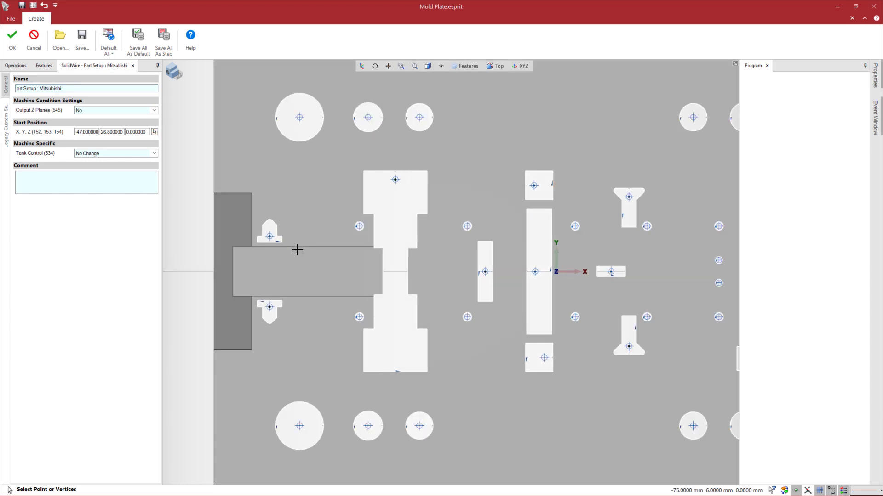
scroll(610, 272, "up", 1)
left_click(611, 273)
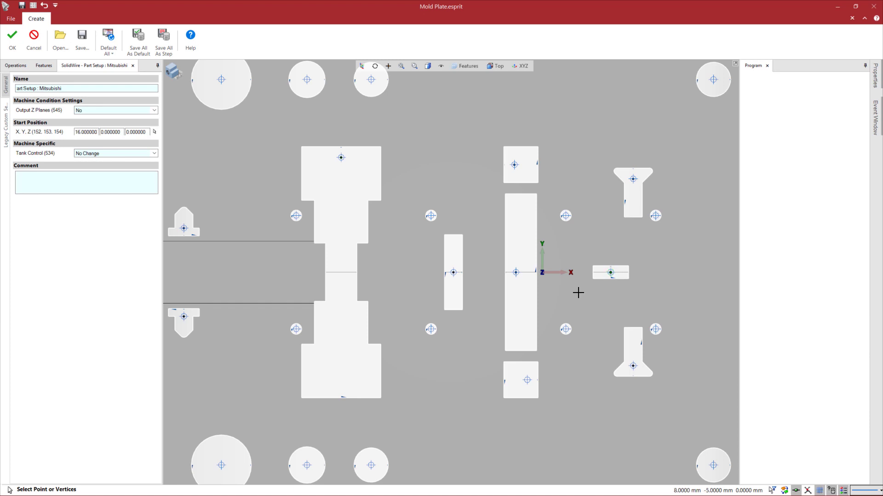
scroll(577, 291, "down", 2)
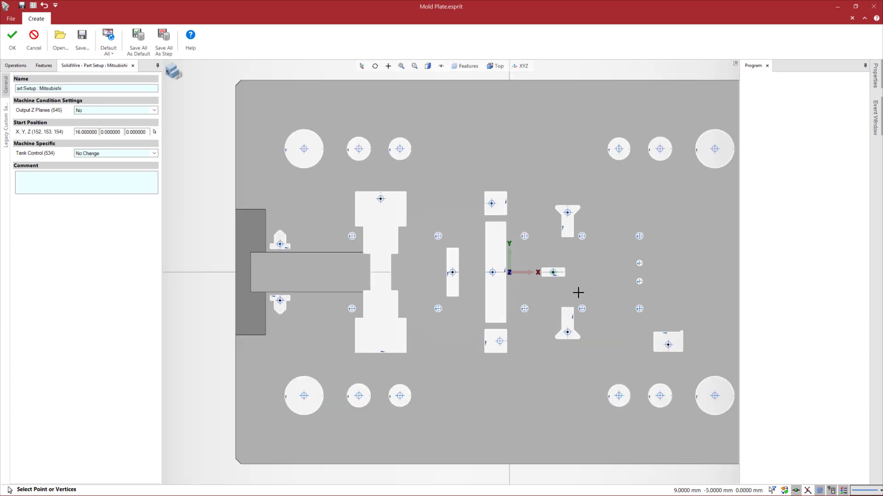
left_click(12, 42)
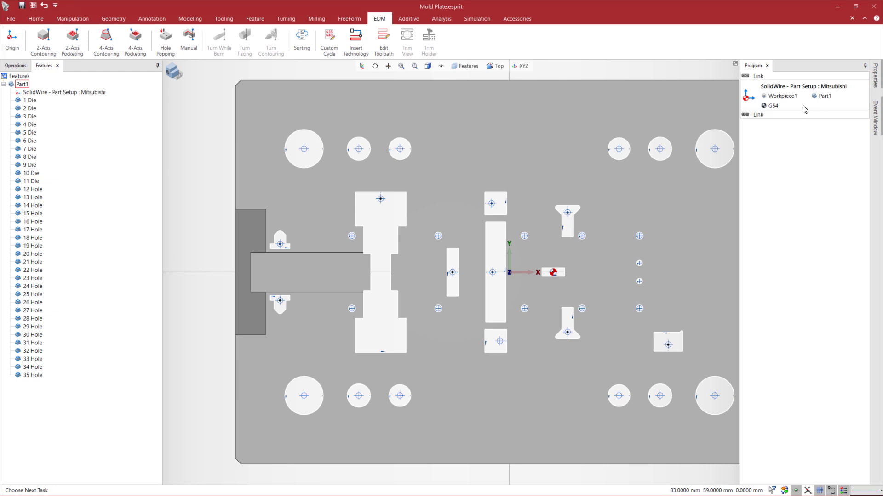
Start a 2-Axis Contouring operation on all features from 1 Die to 11 Die and load the 2-Axis Contouring - Dies.prc process
scroll(588, 259, "down", 3)
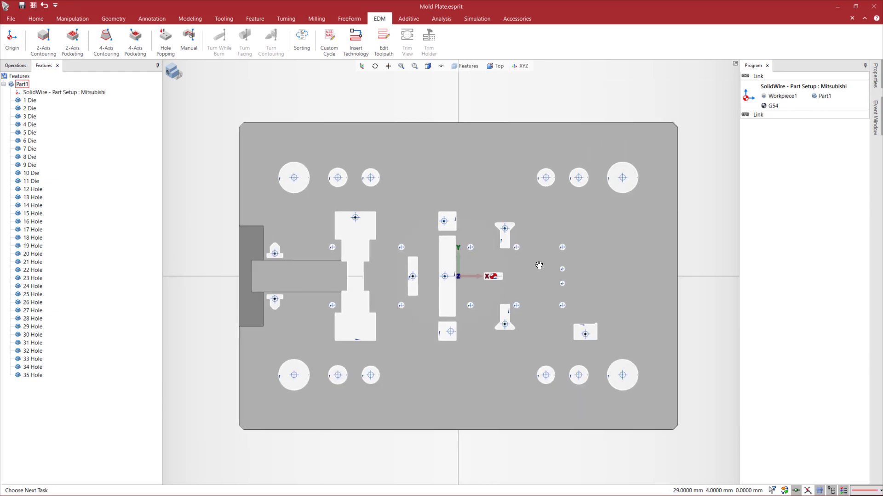
middle_click_drag(447, 306, 440, 295)
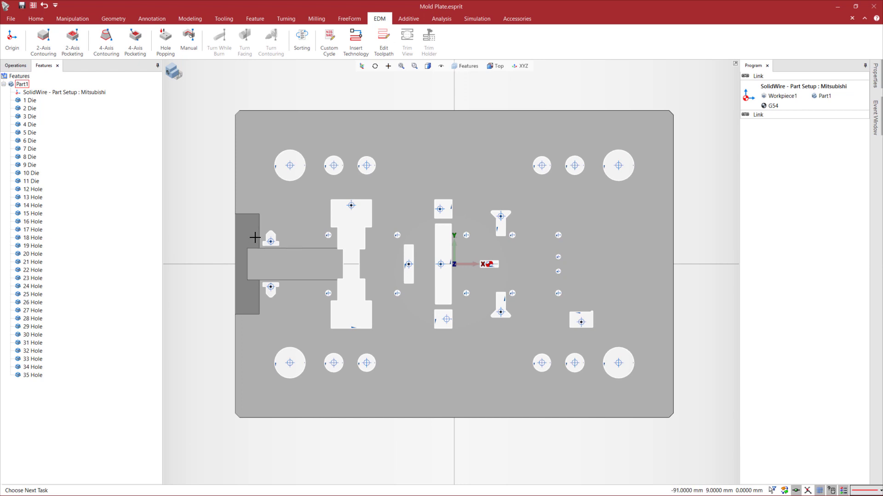
left_click(30, 101)
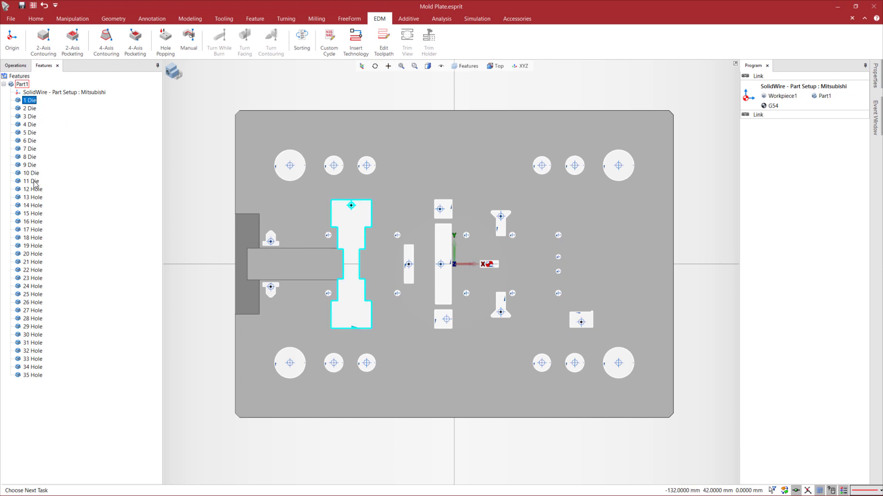
left_click(30, 181, "shift")
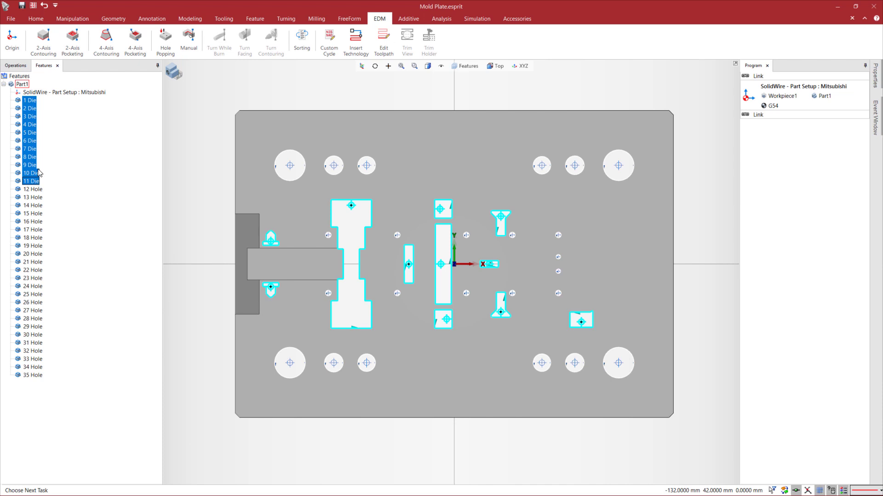
left_click(43, 39)
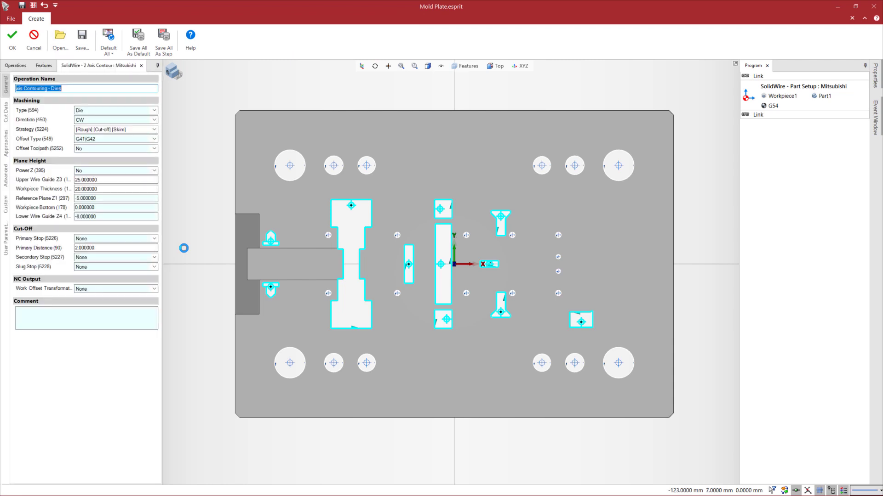
left_click(59, 52)
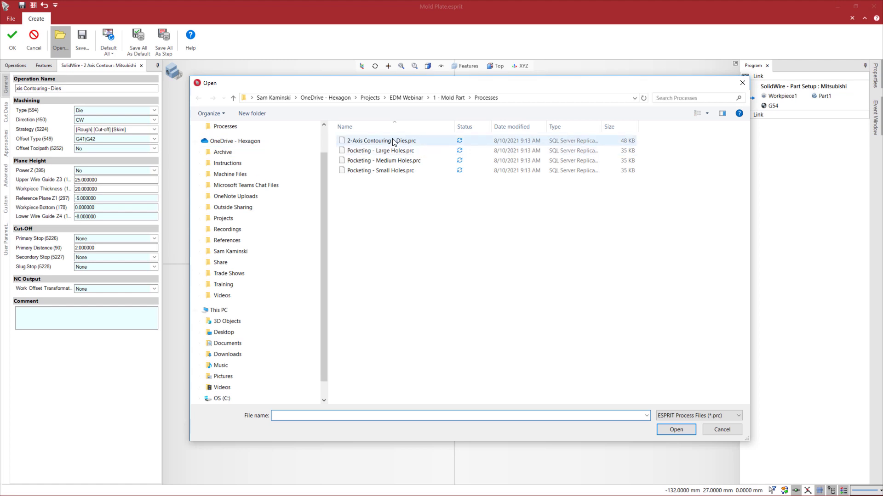
double_click(393, 141)
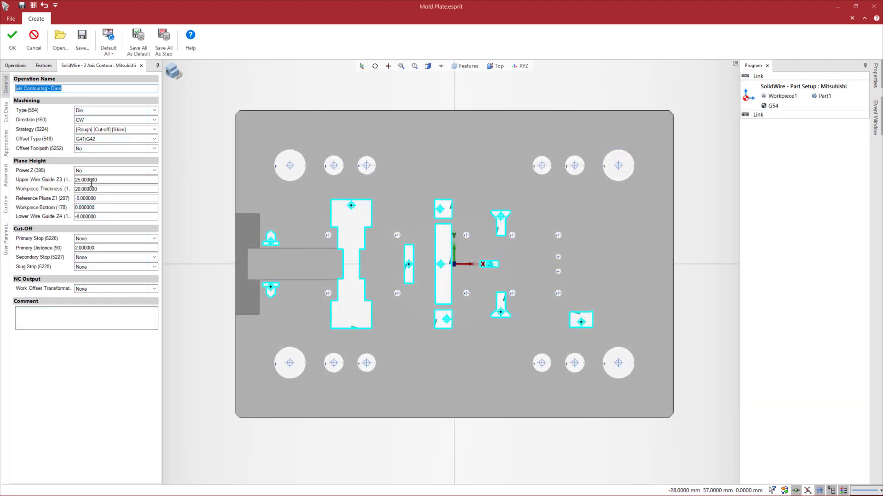
Accept the EDM database data for the Rough and 2 Skims primary cut strategy and create the contouring operations on the dies
left_click(6, 115)
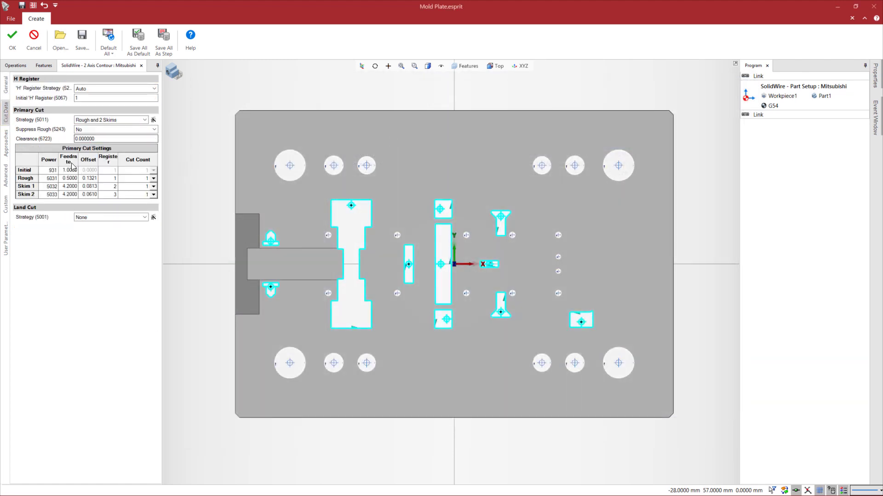
left_click(154, 120)
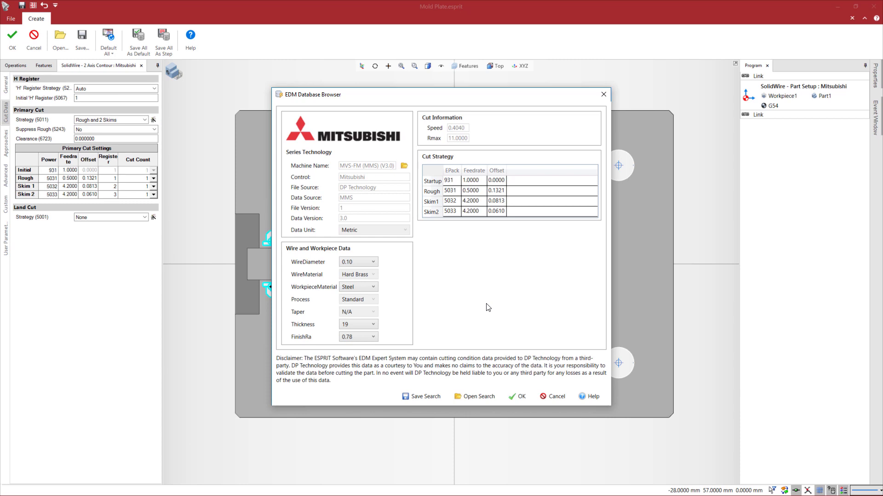
left_click(520, 396)
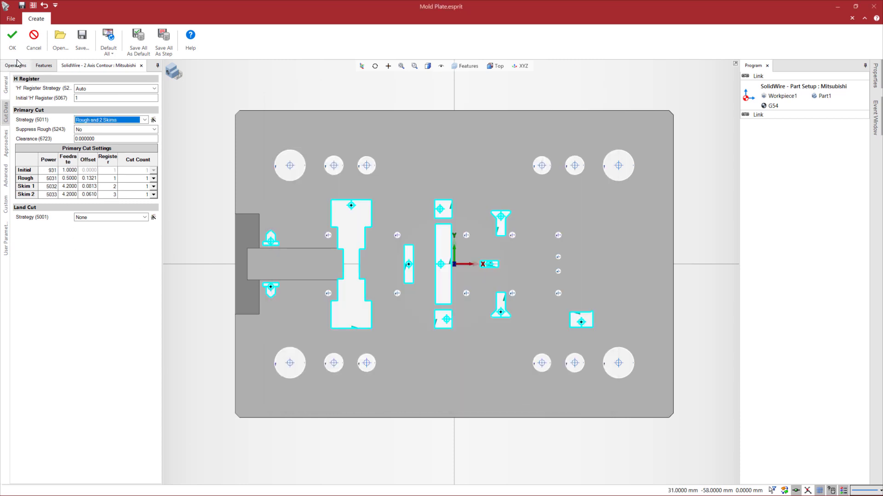
left_click(13, 41)
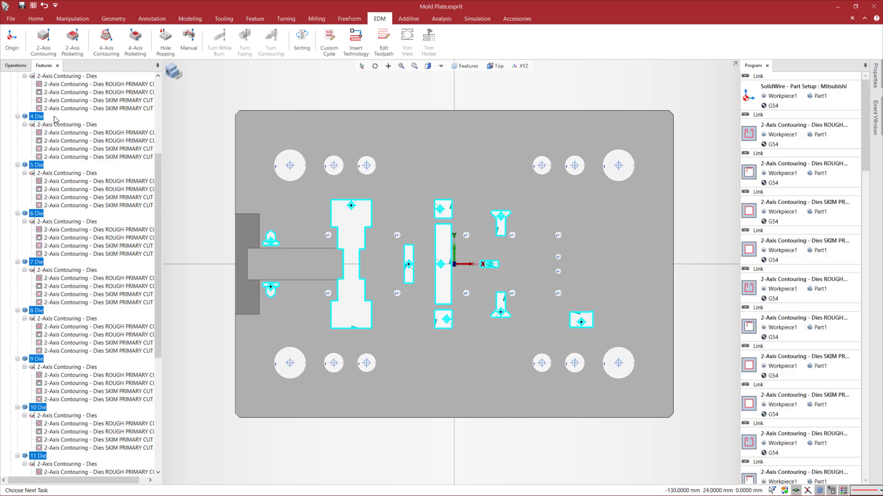
Check the created die contouring operations in the operations list and collapse the 1 Feature group in the feature tree
left_click(17, 66)
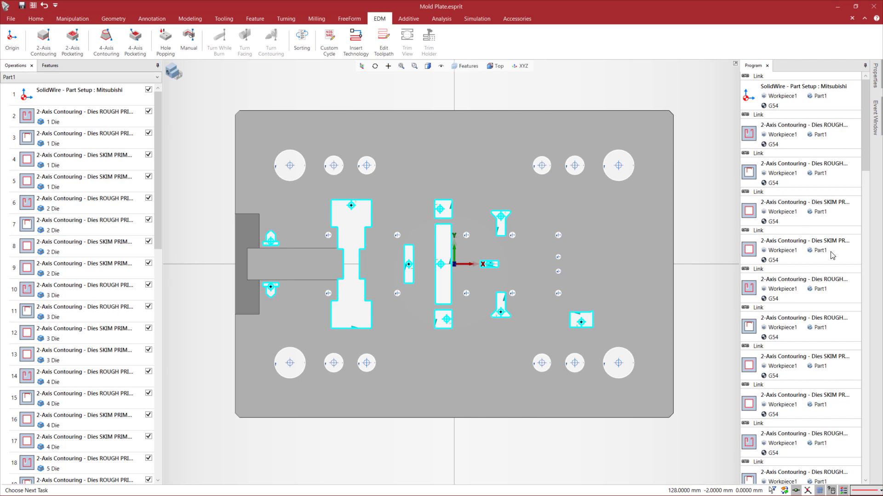
left_click(50, 66)
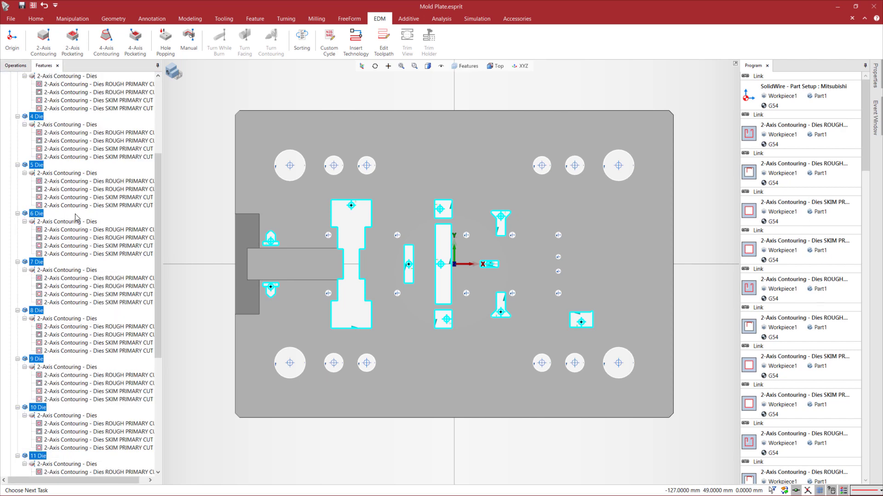
scroll(76, 217, "up", 6)
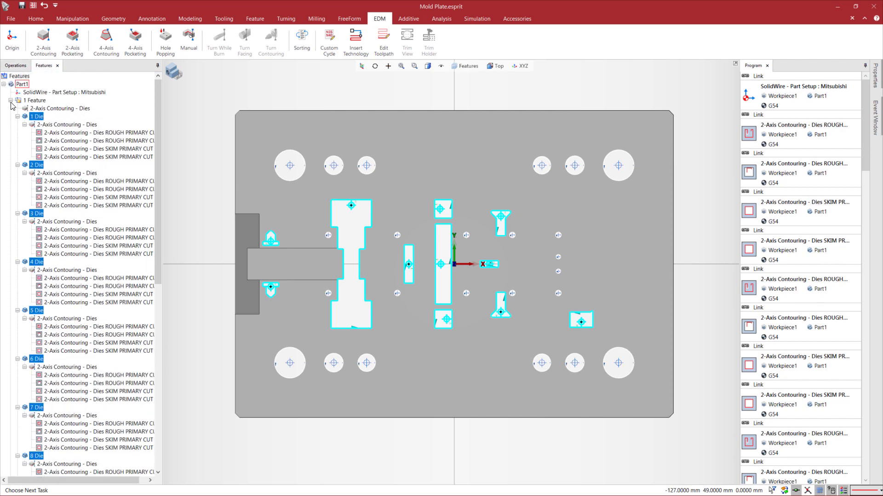
left_click(10, 101)
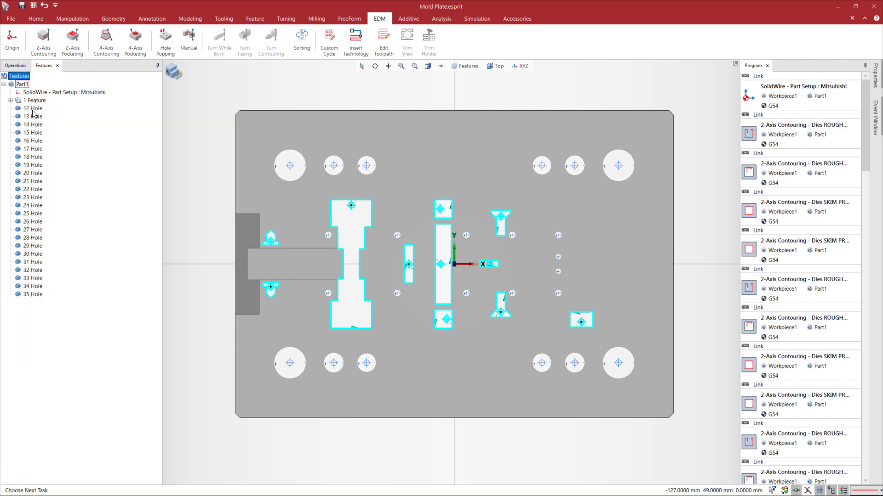
Select the features from 12 Hole to 23 Hole and apply the Pocketing - Small Holes.prc process to them
left_click(33, 110)
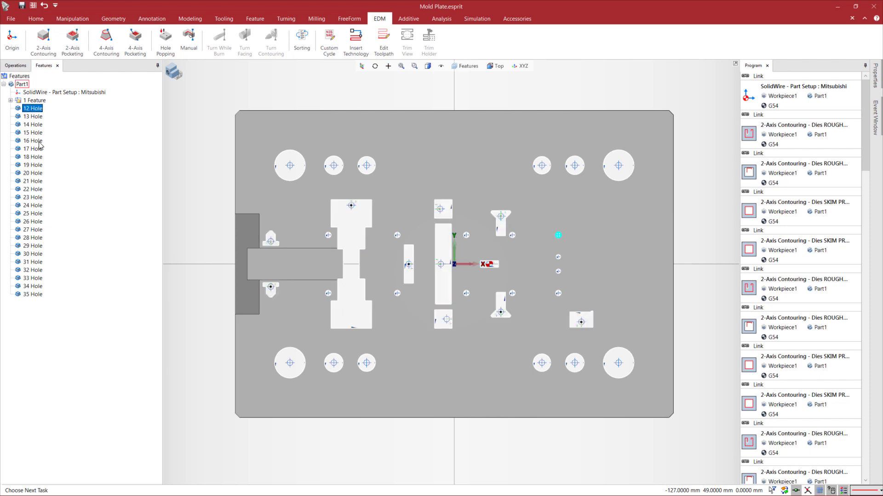
left_click(39, 198, "shift")
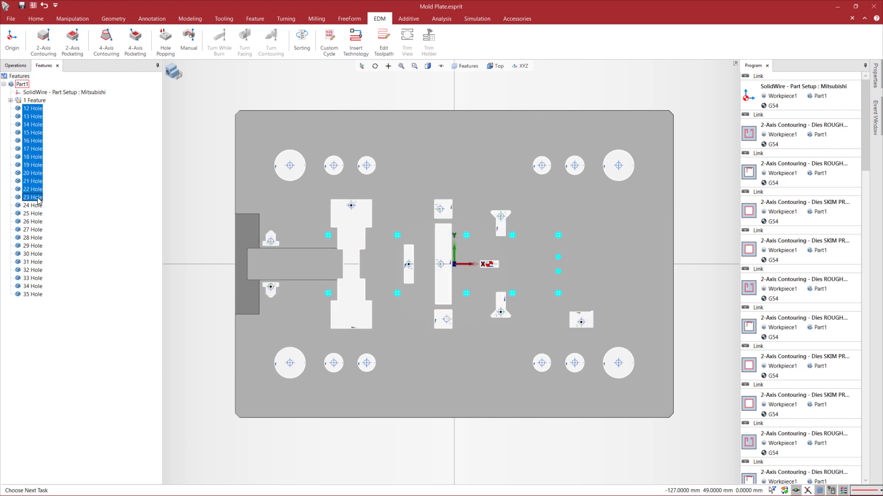
right_click(38, 174)
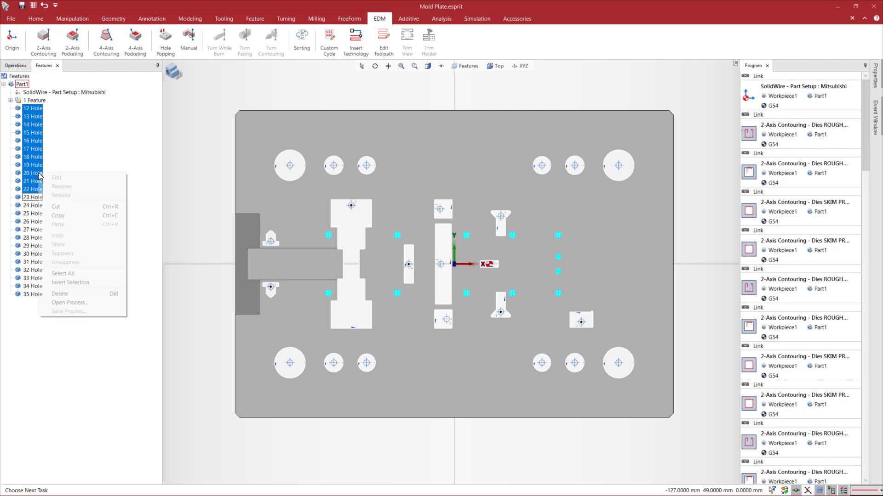
left_click(70, 303)
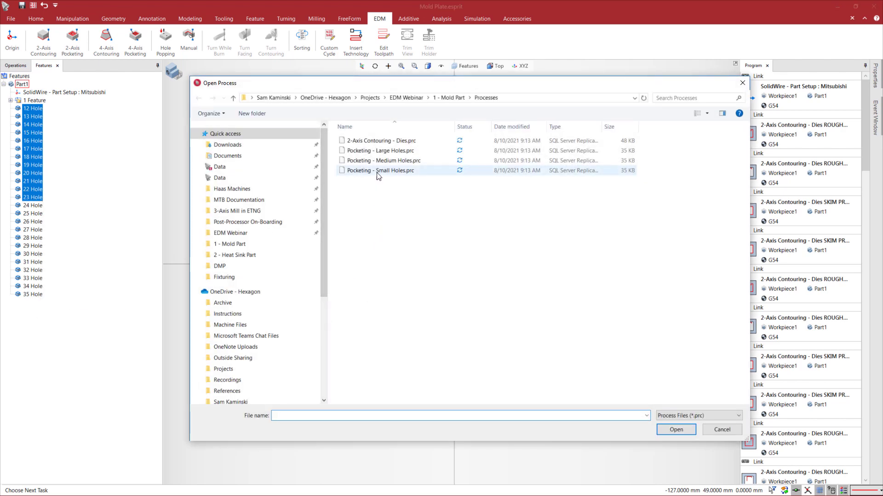
double_click(378, 171)
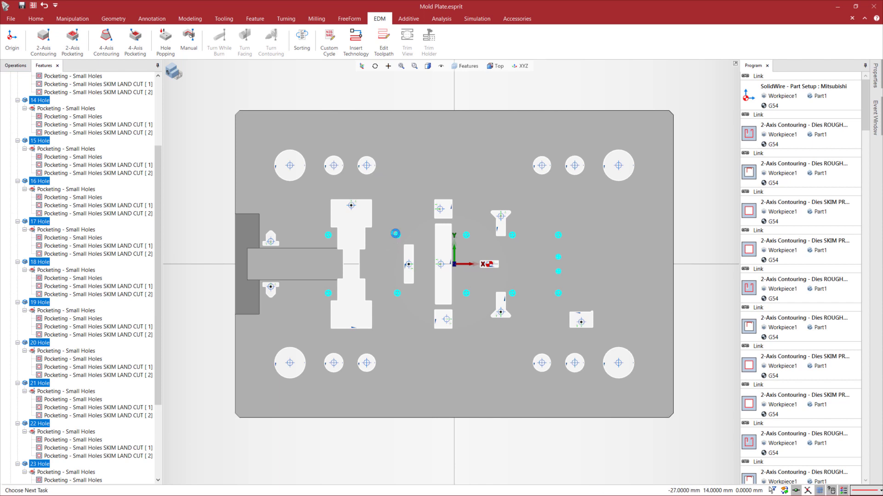
Examine the settings of the Pocketing - Small Holes operation without changing them, and inspect a small hole's pocketing toolpath up close
scroll(28, 112, "up", 5)
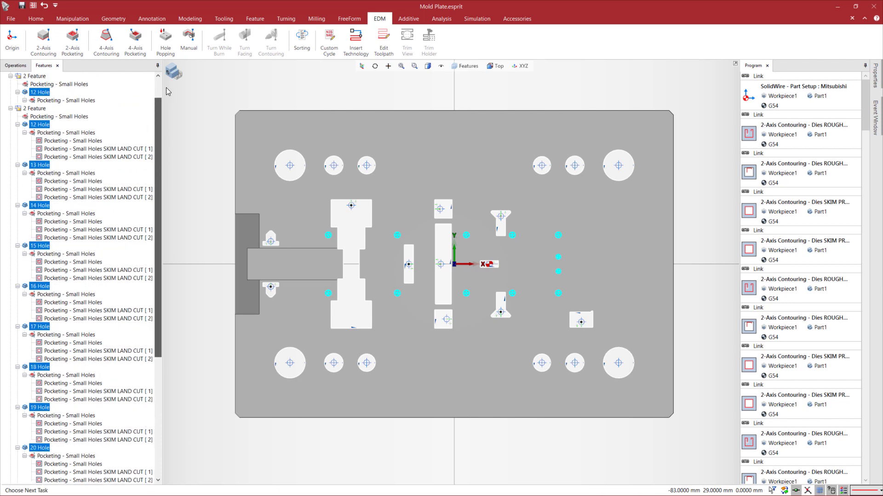
double_click(33, 118)
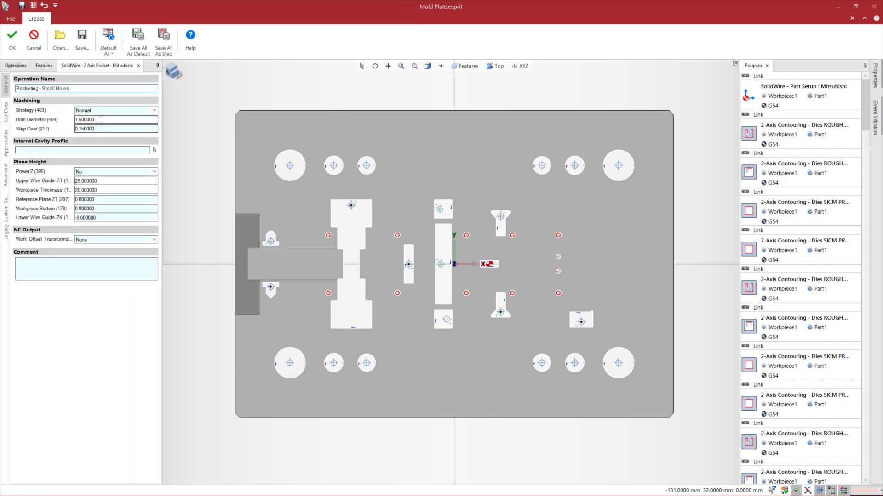
left_click(34, 39)
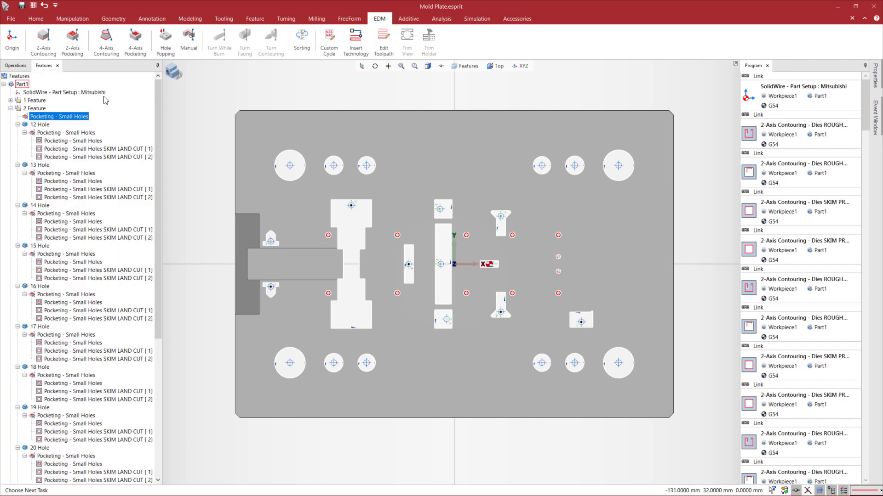
scroll(315, 237, "up", 8)
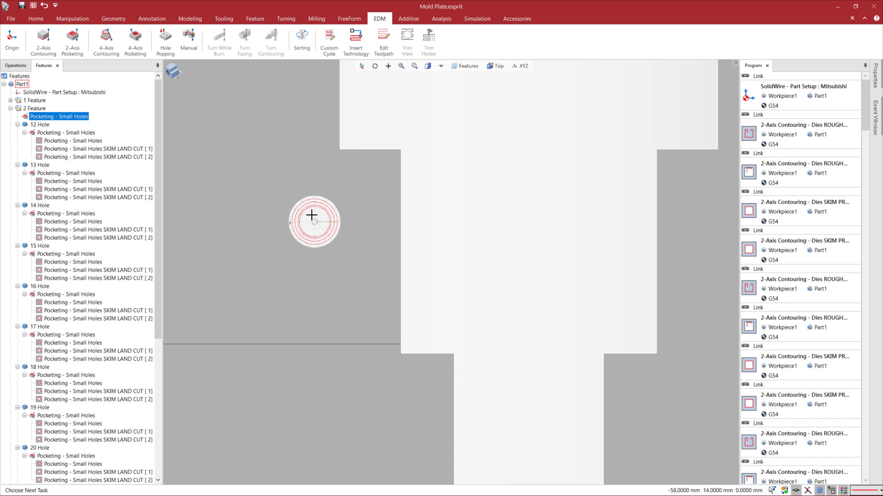
scroll(311, 215, "down", 10)
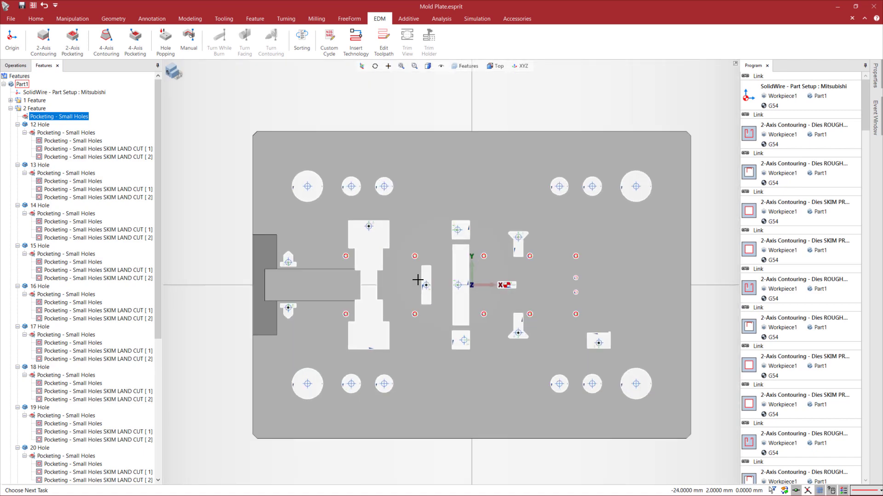
middle_click_drag(418, 280, 400, 269)
Collapse the 2 Feature group and apply the Pocketing - Medium Holes.prc process to the features from 24 Hole to 31 Hole
left_click(11, 108)
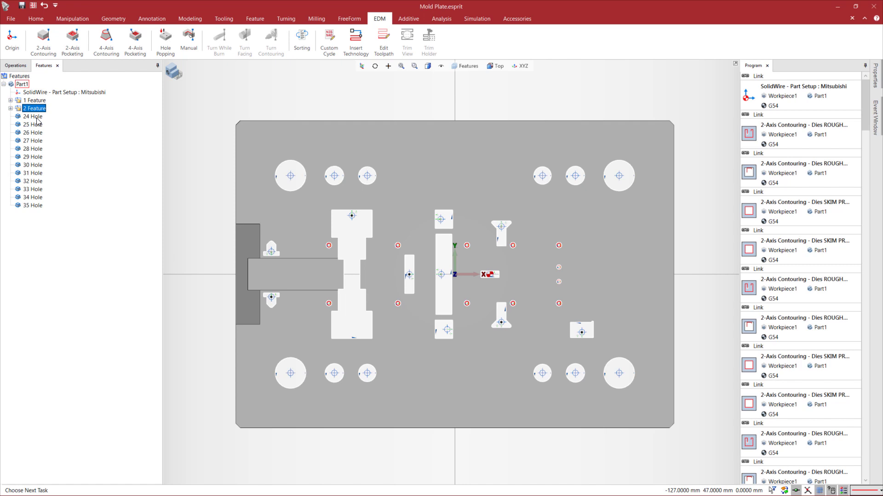
left_click(37, 119)
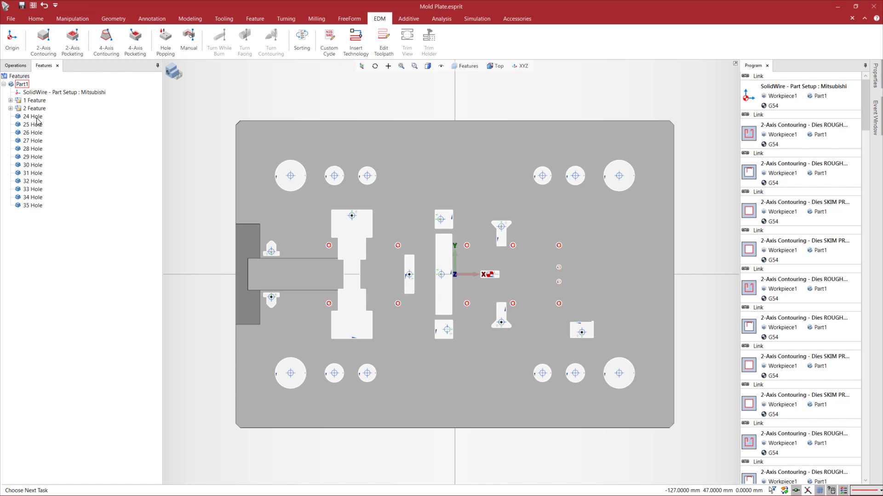
left_click(32, 174, "shift")
right_click(31, 173)
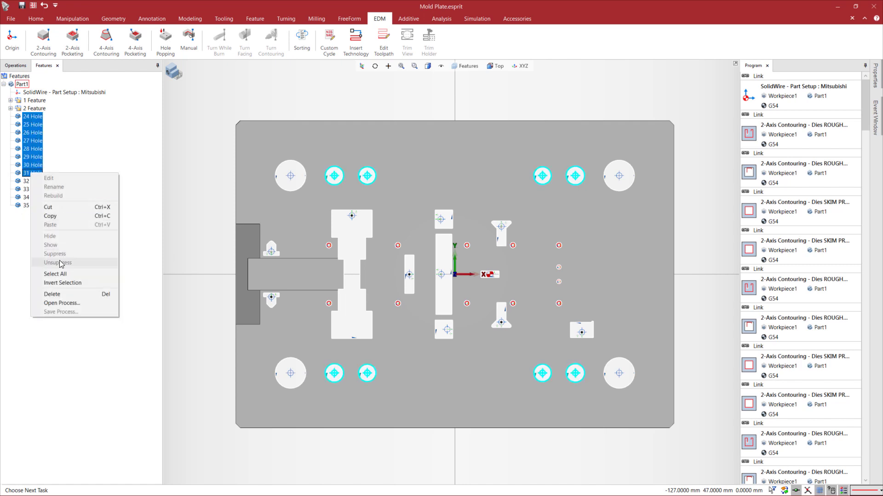
left_click(65, 304)
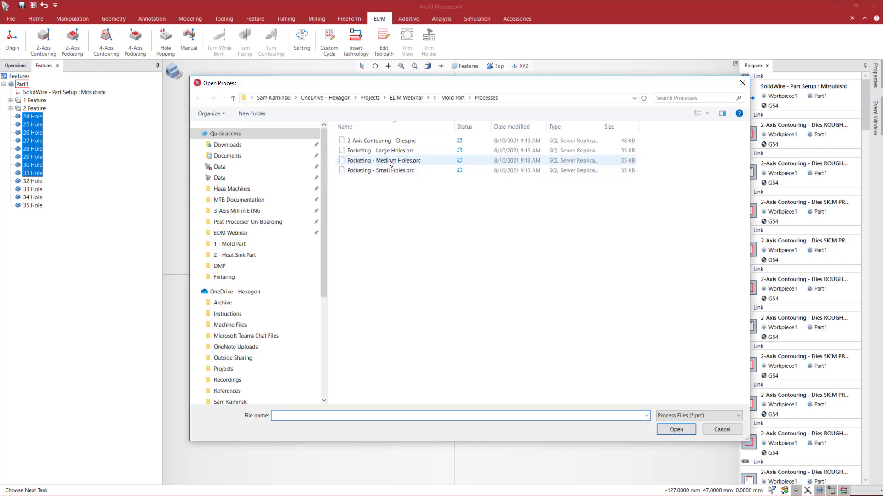
left_click(389, 161)
double_click(389, 161)
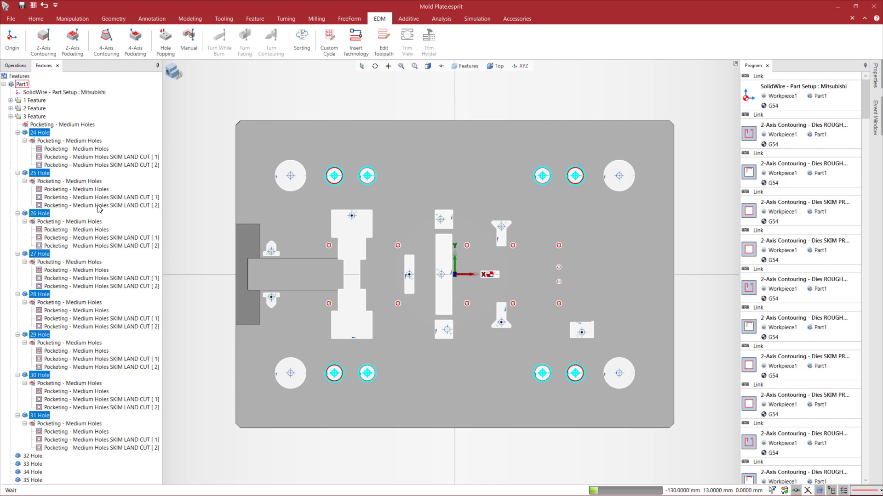
scroll(342, 195, "up", 2)
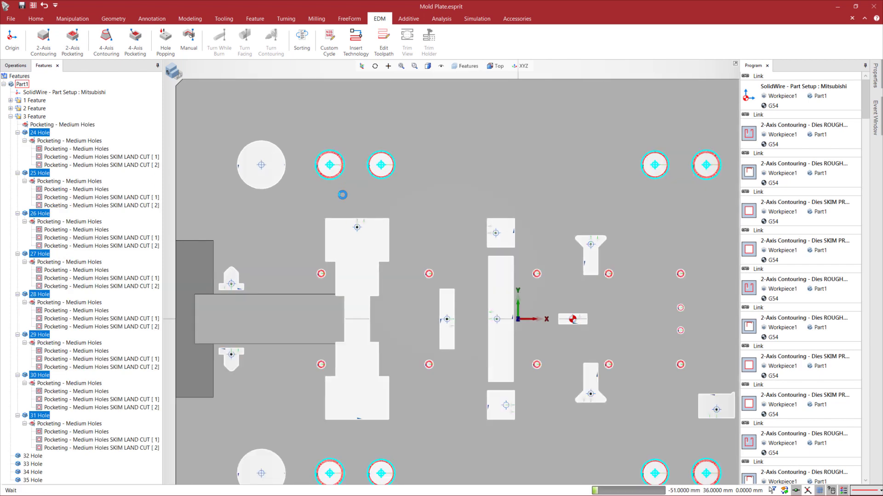
scroll(331, 257, "up", 2)
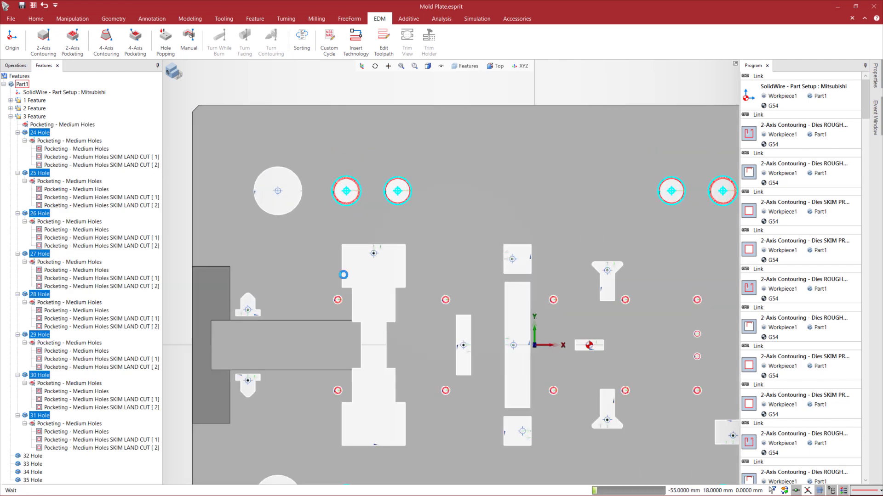
scroll(352, 288, "down", 5)
middle_click_drag(448, 312, 390, 281)
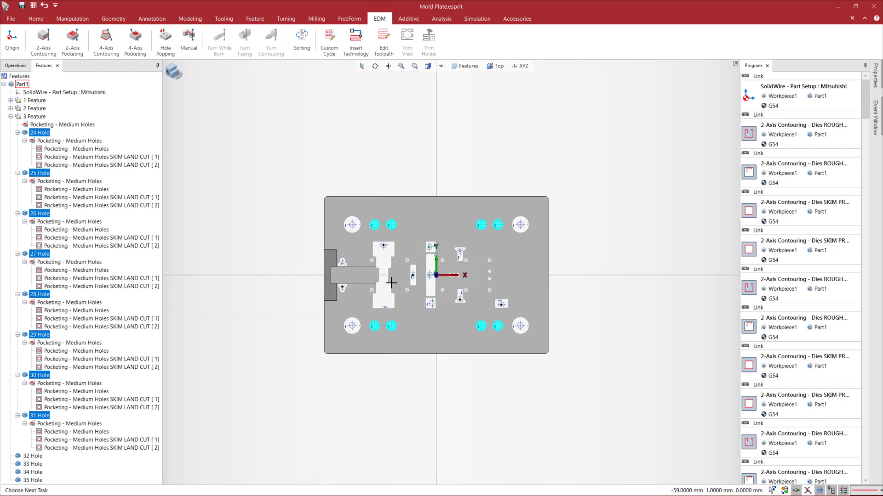
scroll(420, 281, "up", 2)
Collapse the 3 Feature group, apply the Pocketing - Large Holes.prc process to 32 Hole through 35 Hole, and clear the selection
left_click(11, 116)
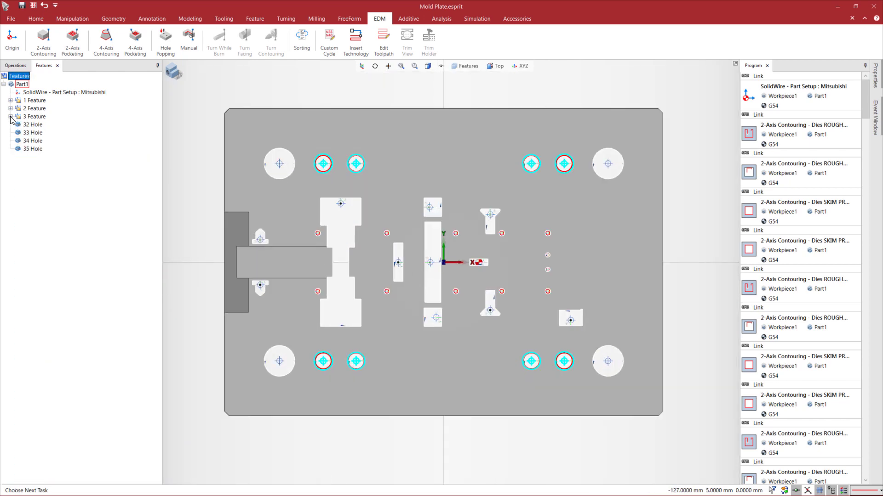
left_click(29, 127)
left_click(33, 150, "shift")
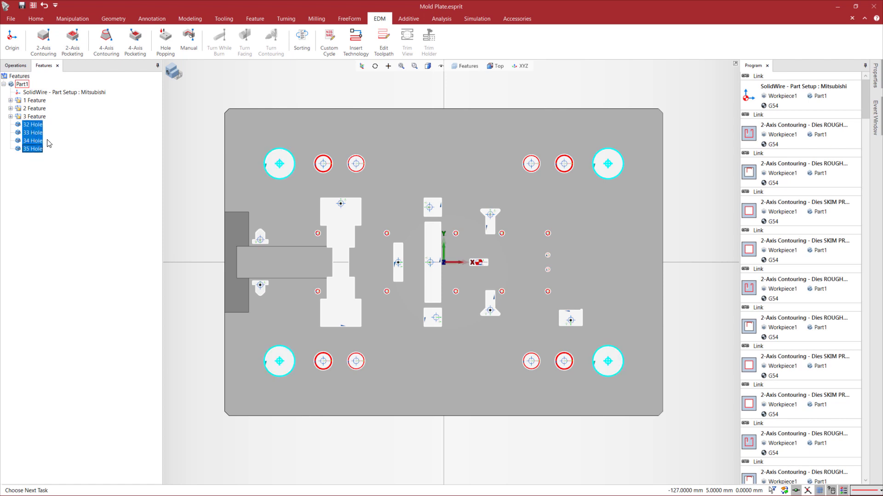
right_click(35, 143)
right_click(27, 150)
left_click(63, 279)
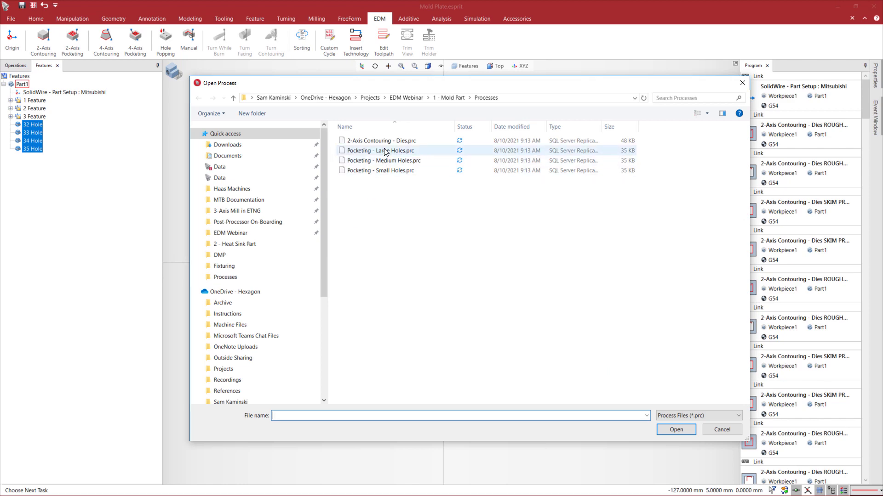
double_click(386, 152)
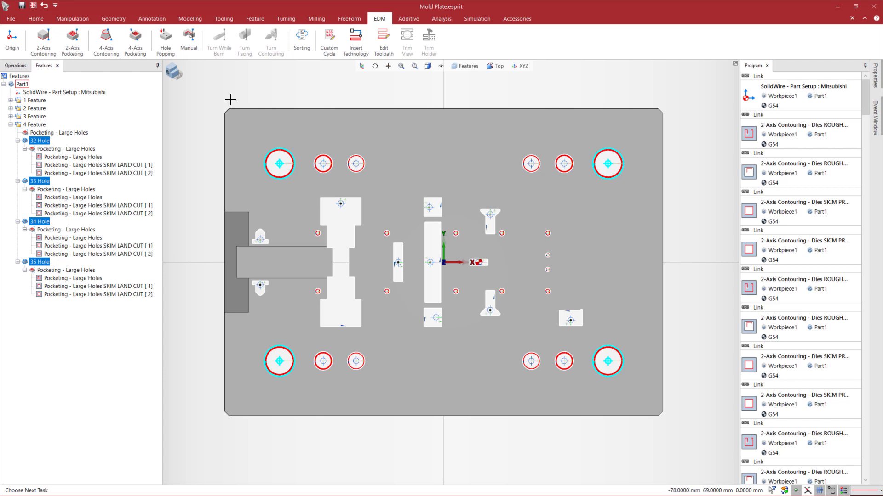
left_click(198, 99)
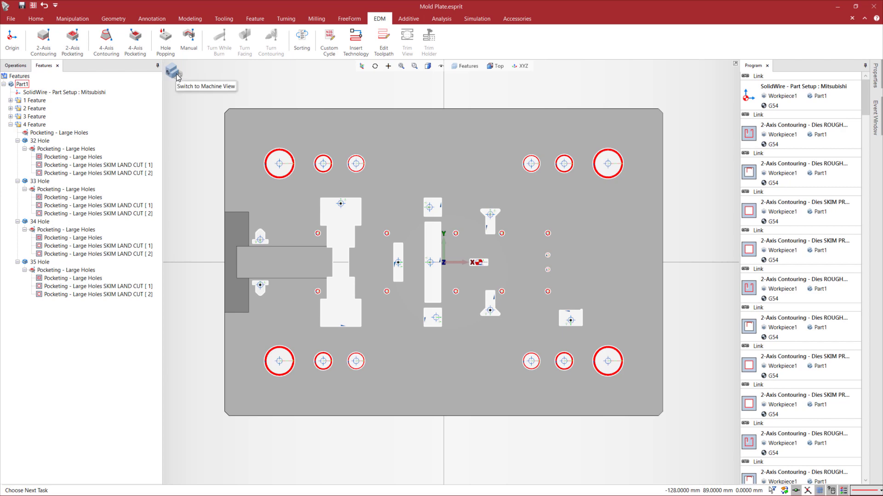
Simulate the complete program in the machine view and raise the simulation feed speed
left_click(176, 76)
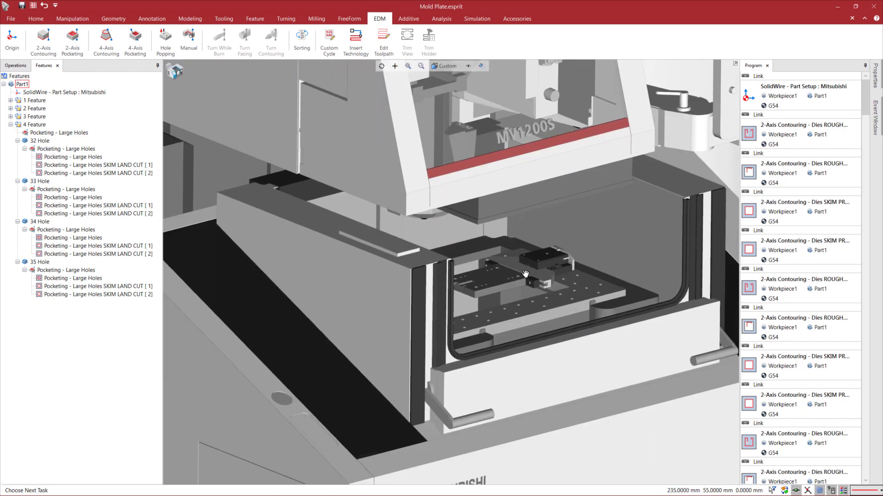
middle_click_drag(517, 270, 512, 257)
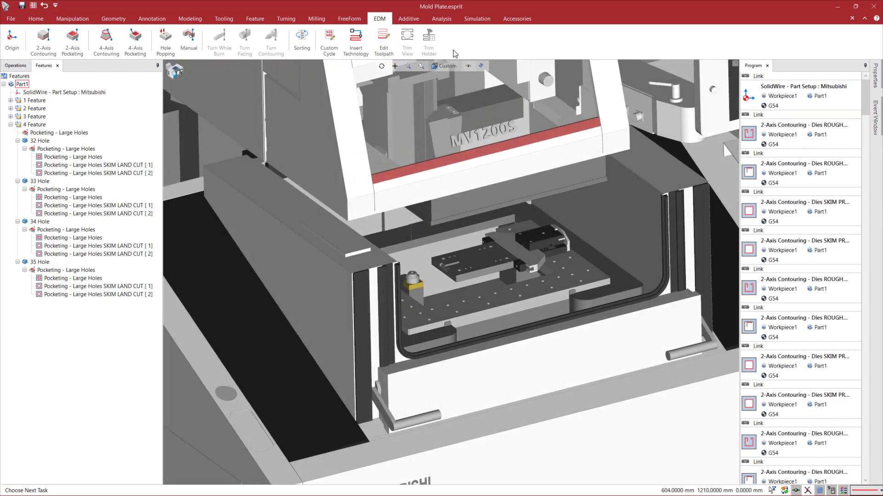
left_click(477, 19)
left_click(34, 36)
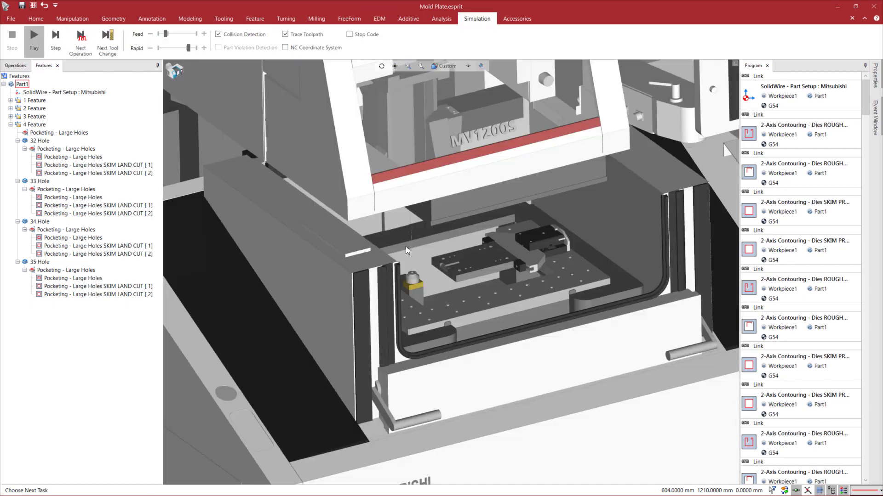
scroll(462, 273, "up", 5)
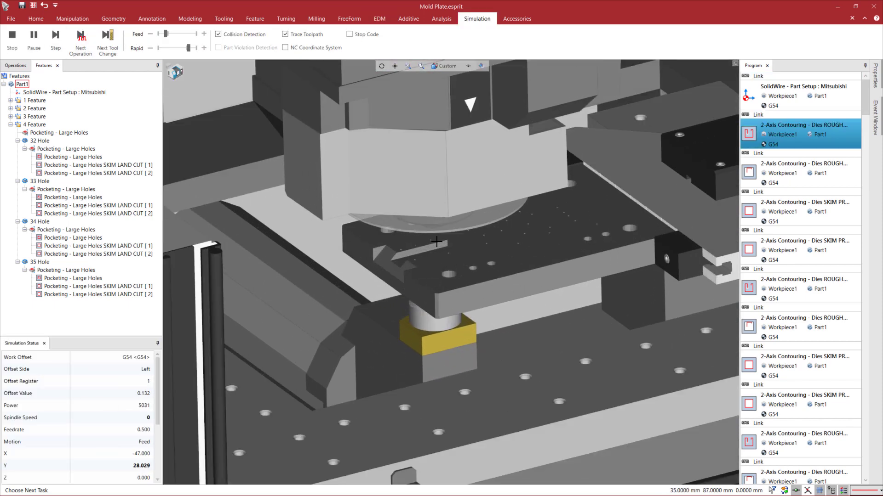
left_click_drag(166, 34, 187, 33)
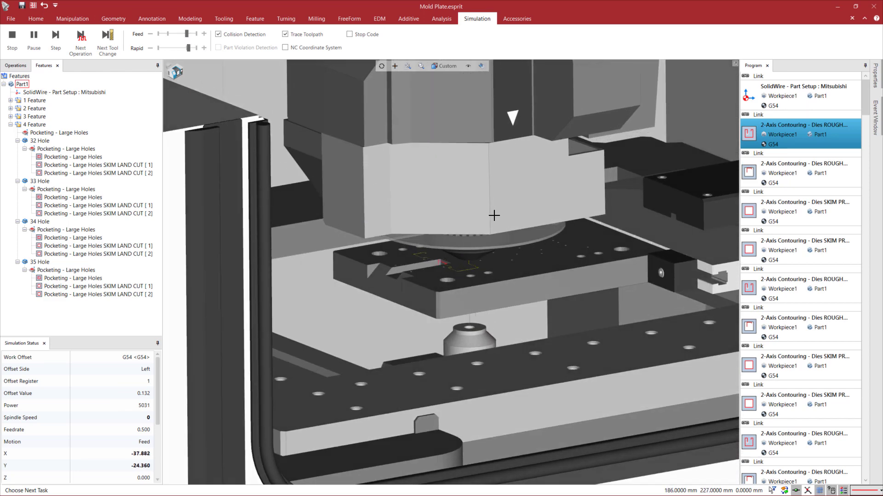
Stop the machine simulation and return to the part view of the plate
scroll(493, 213, "up", 4)
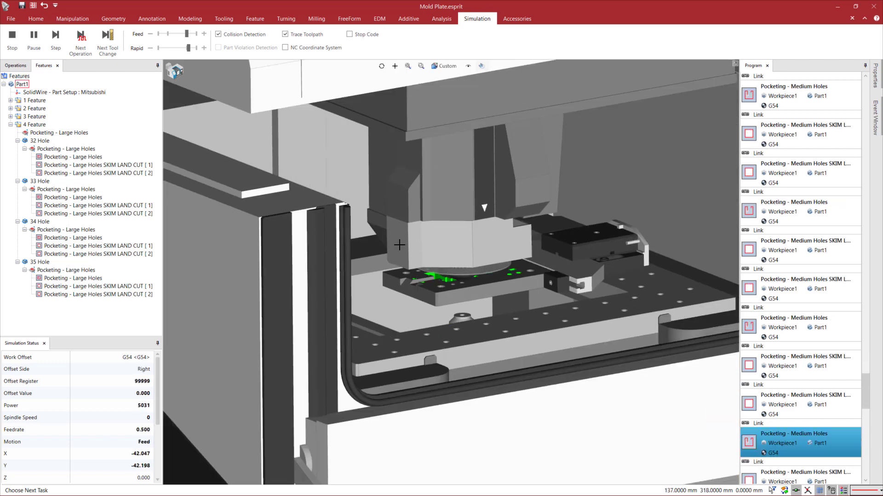
left_click(12, 40)
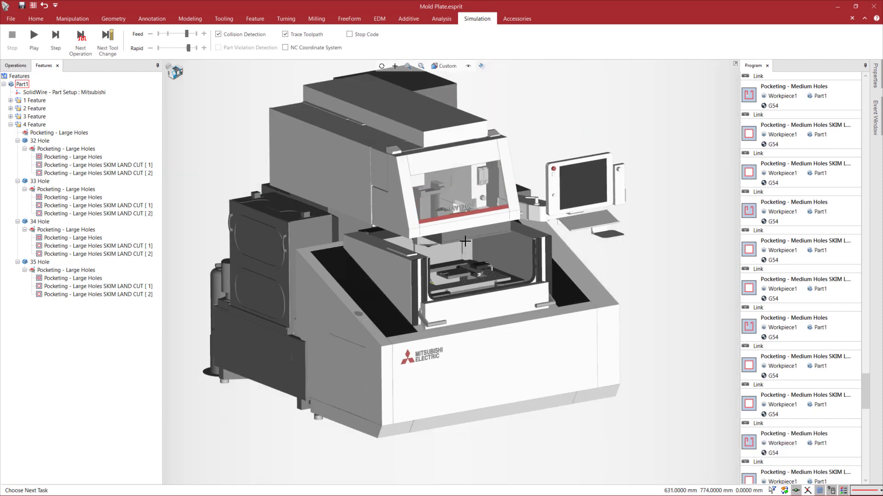
left_click(178, 74)
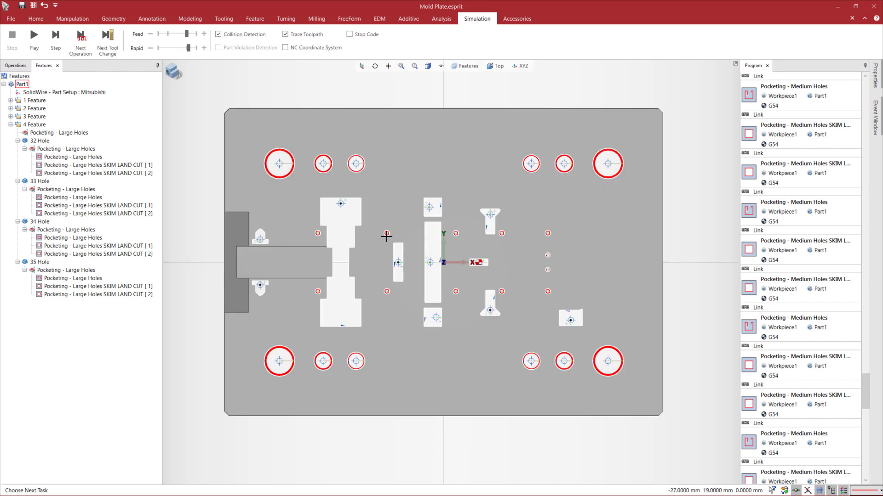
Expand the 3 Feature and 2 Feature groups in the feature tree and start EDM sorting
left_click(11, 117)
left_click(11, 108)
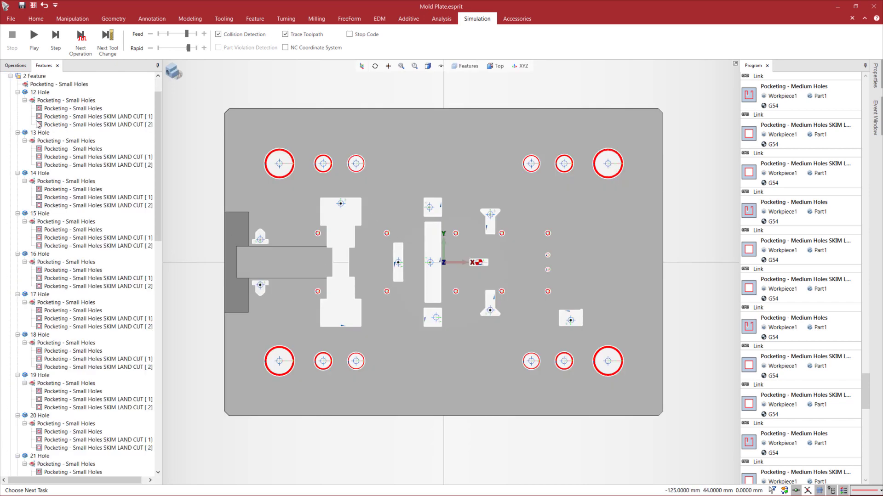
left_click(380, 19)
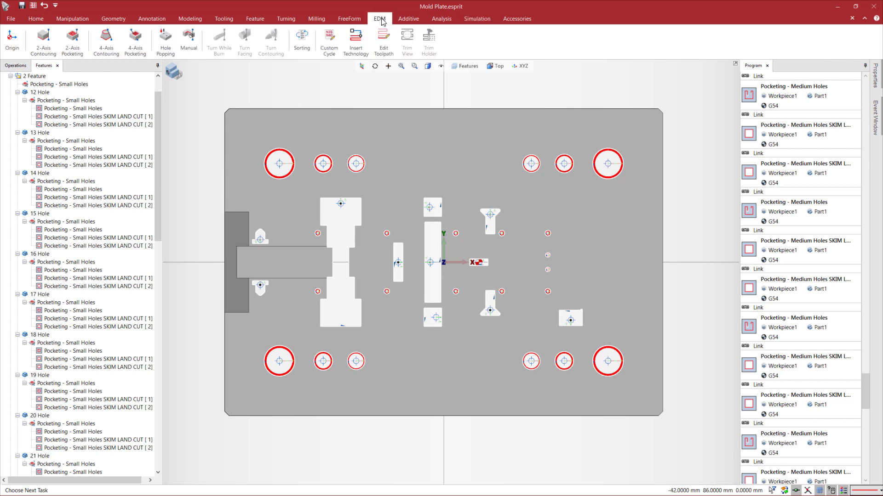
left_click(299, 47)
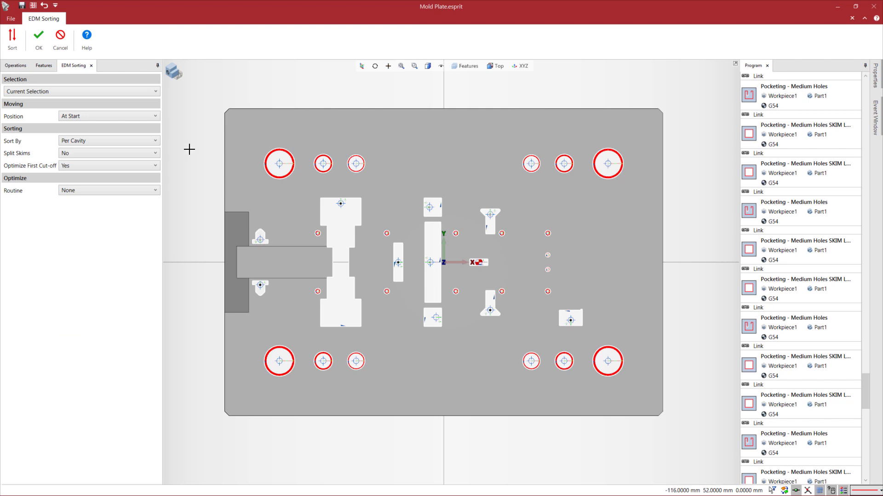
Set the sorting selection to User Filter and restrict the feature type to Die, excluding Hole
left_click(102, 91)
left_click(26, 112)
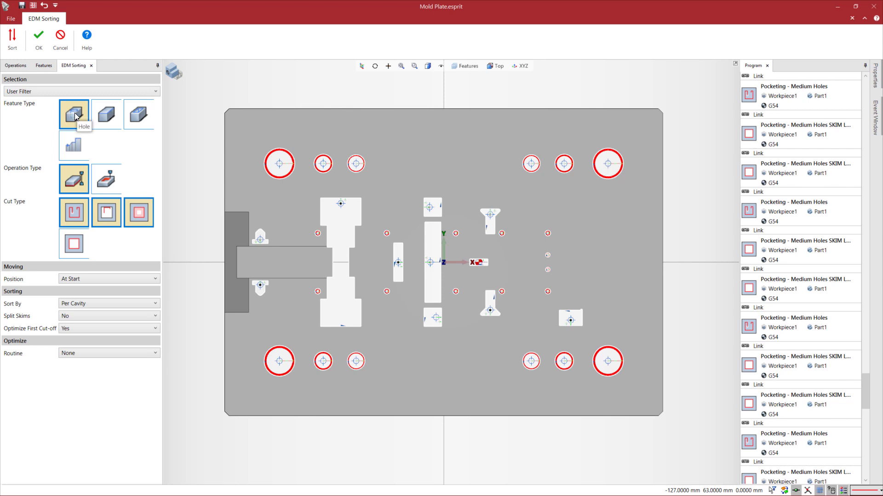
left_click(136, 116)
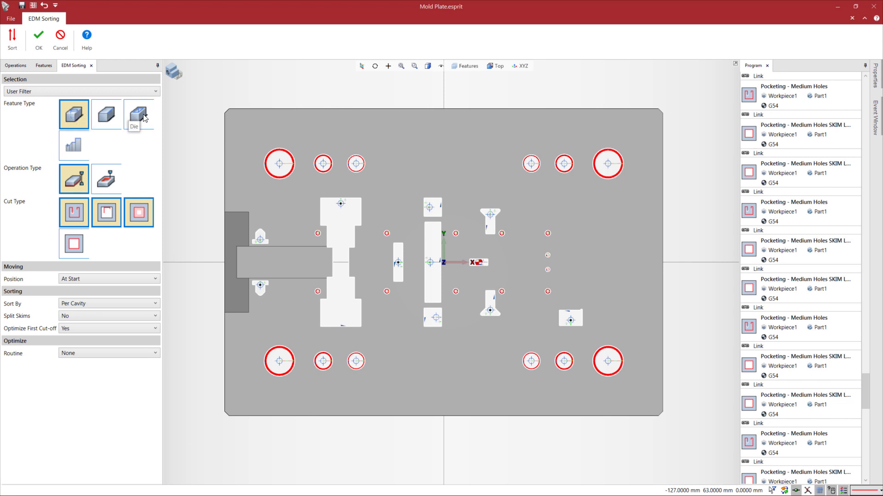
left_click(77, 117)
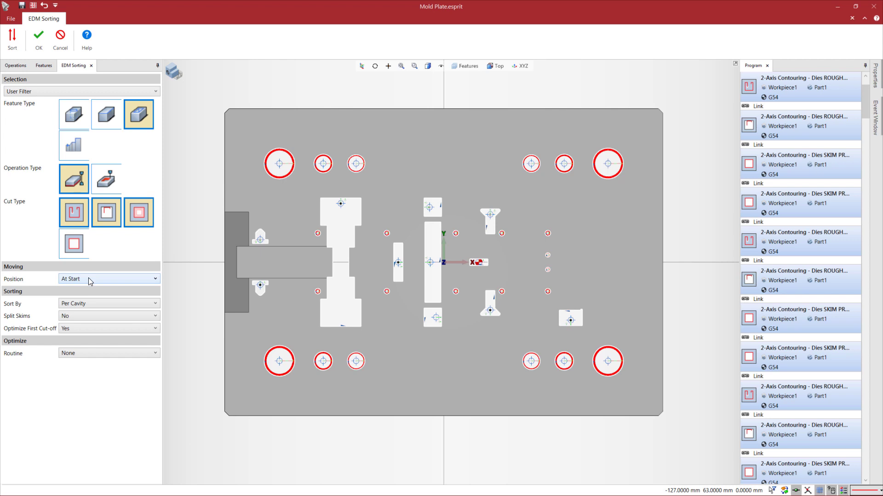
Sort the die operations by [Rough][Cutoff][Skim] with the Feature Length routine, Small to Large, and review their order in the program
left_click(92, 303)
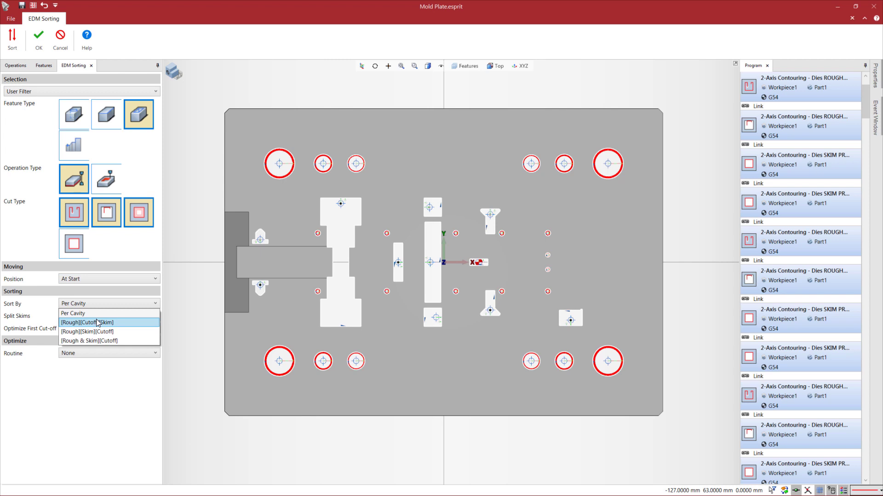
left_click(98, 323)
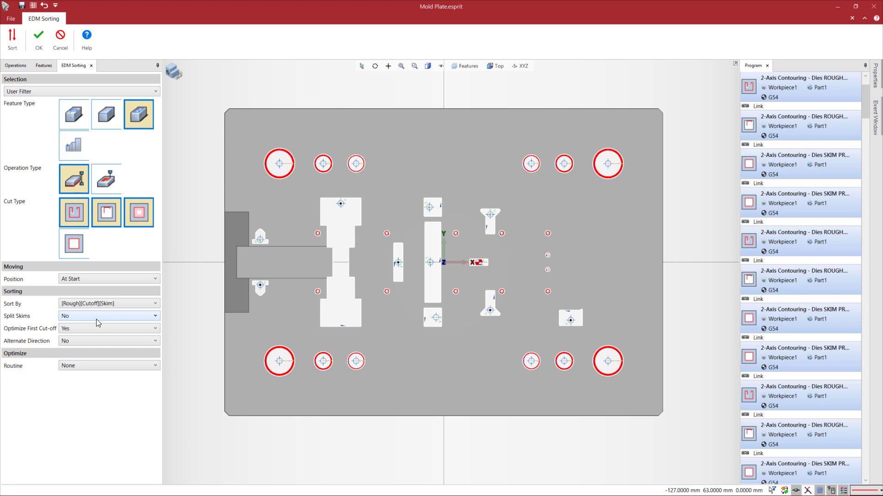
left_click(96, 366)
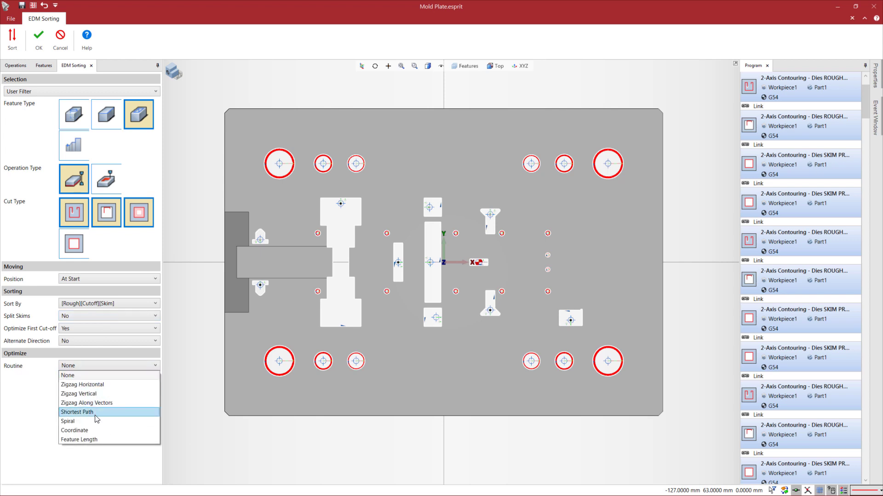
left_click(94, 439)
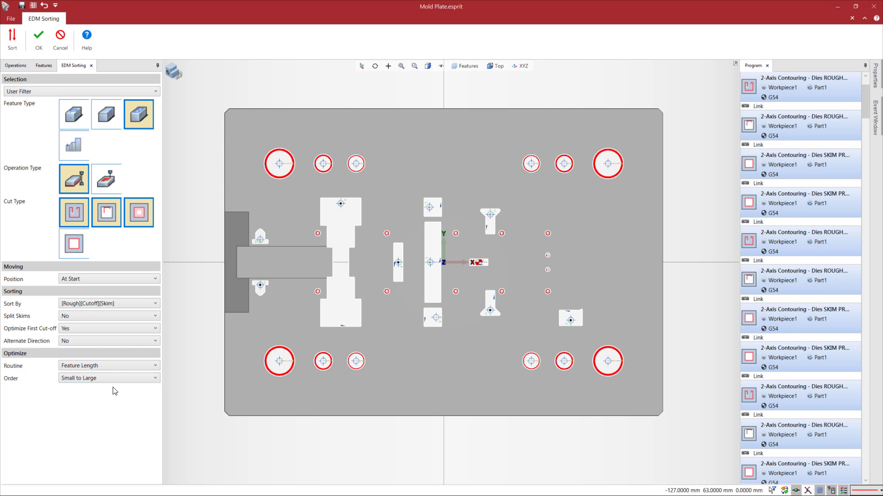
left_click(16, 46)
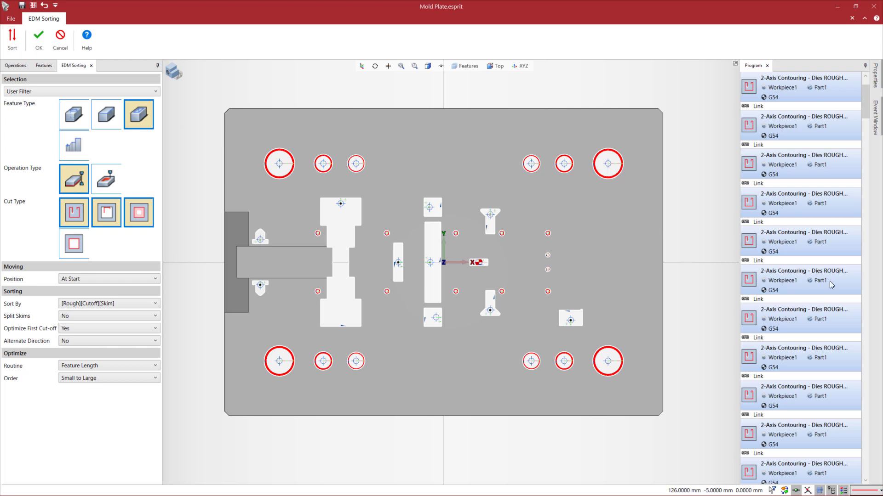
scroll(770, 249, "up", 1)
scroll(802, 231, "down", 3)
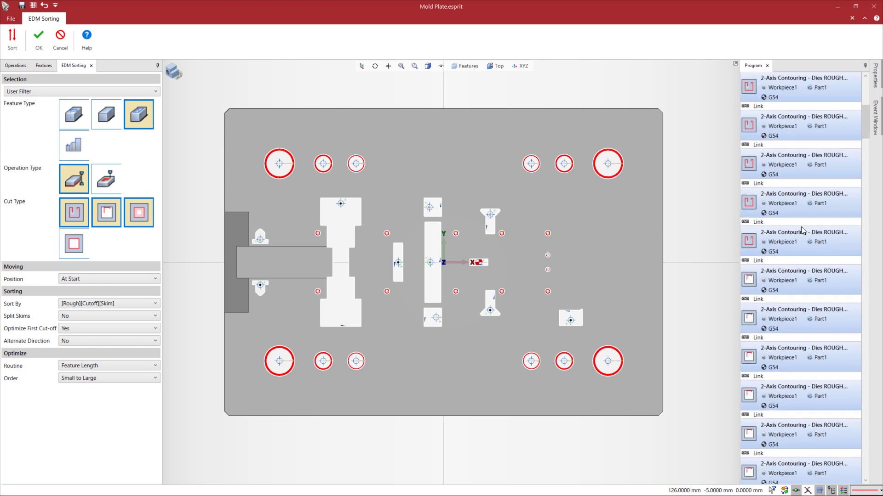
scroll(800, 276, "down", 5)
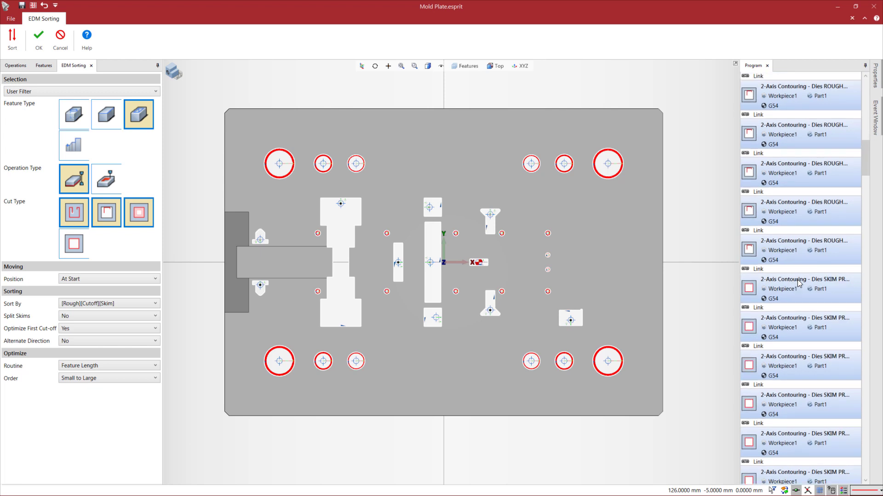
scroll(802, 288, "down", 1)
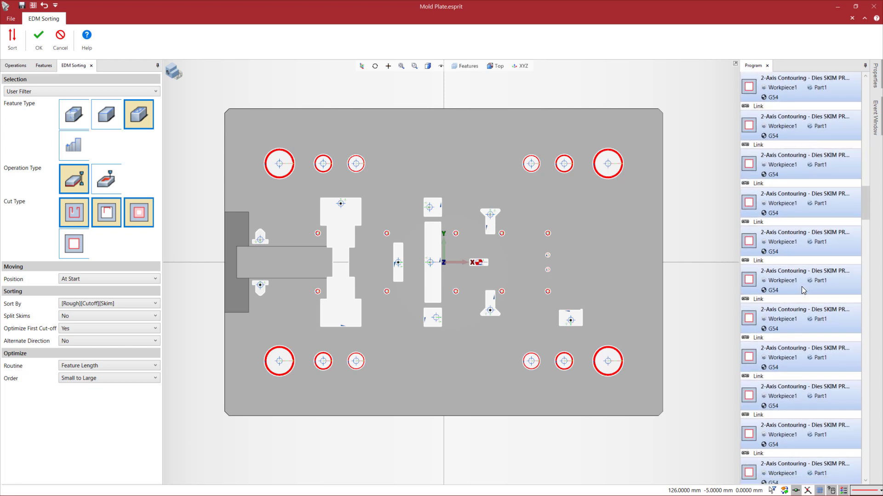
scroll(803, 290, "down", 1)
scroll(803, 290, "up", 7)
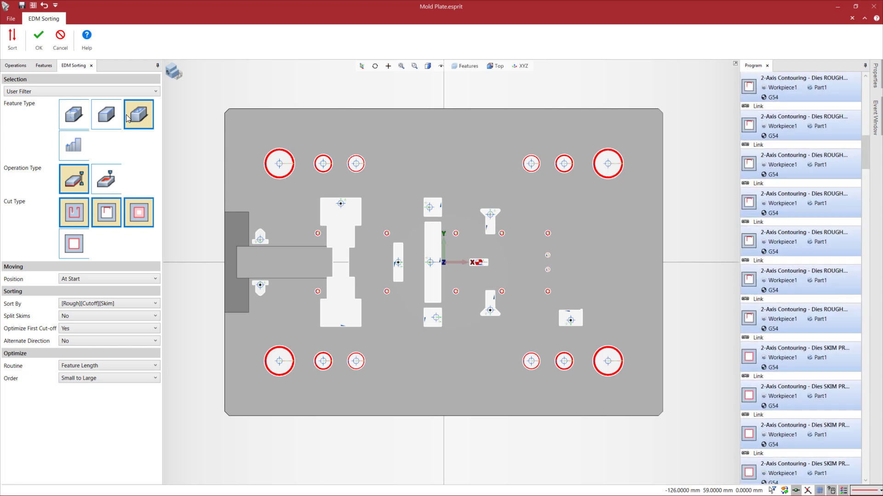
Switch the sorting to Current Selection and select all pocketing operations from the 2 Feature group through 35 Hole
left_click(112, 92)
left_click(32, 98)
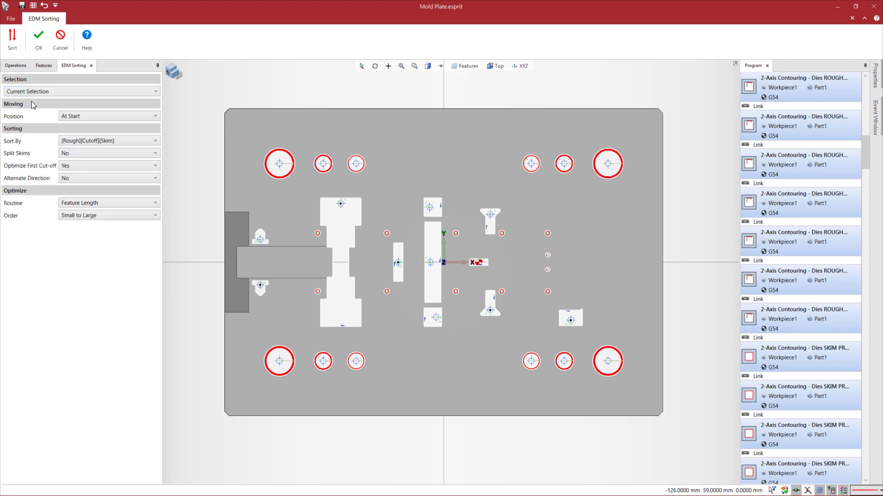
left_click(44, 66)
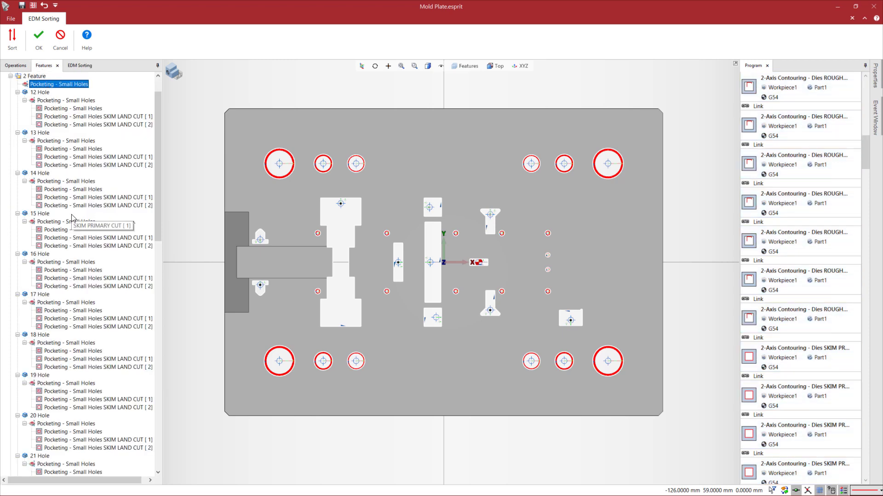
scroll(69, 216, "down", 20)
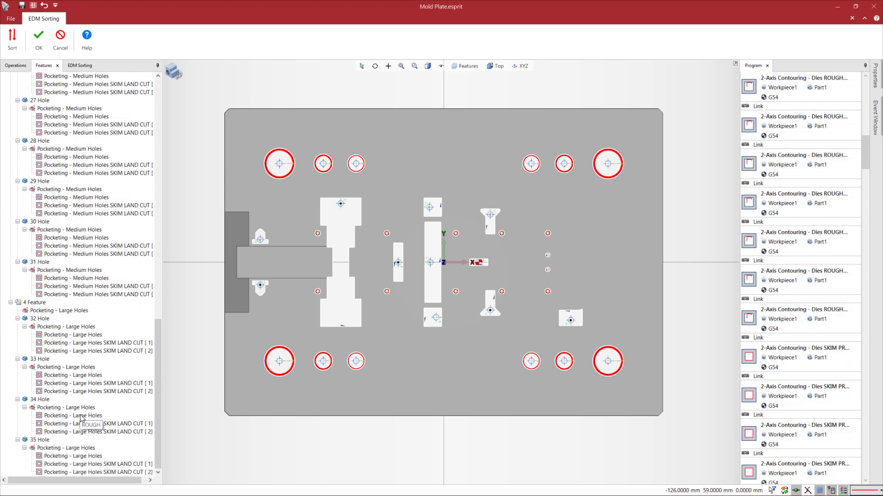
left_click(68, 473, "shift")
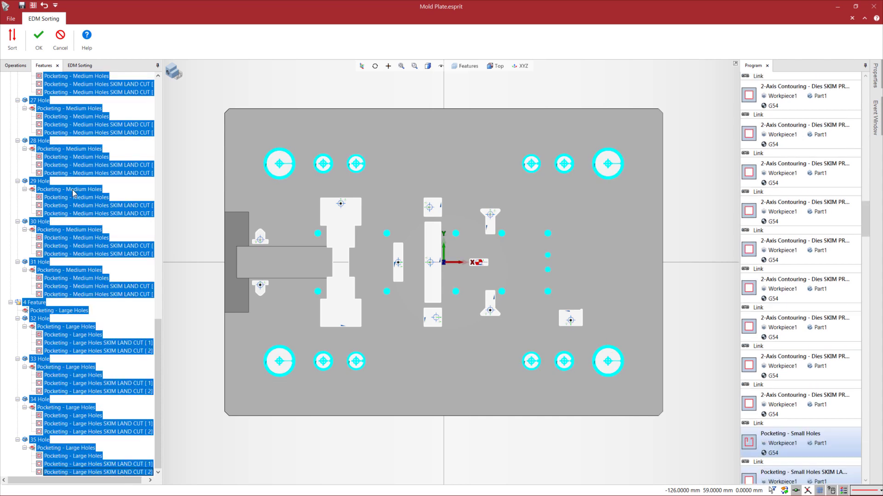
left_click(82, 67)
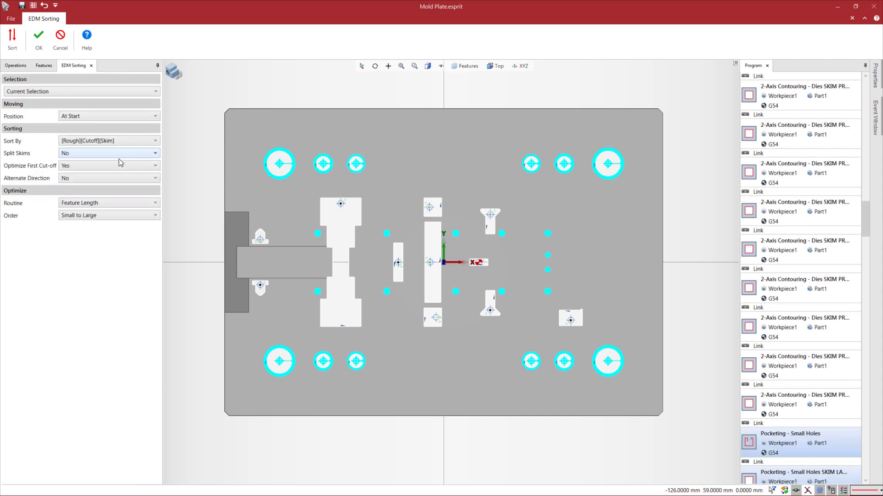
Sort the selected hole operations In Place, Per Cavity, with the Shortest Path routine, and accept the sorting
left_click(89, 118)
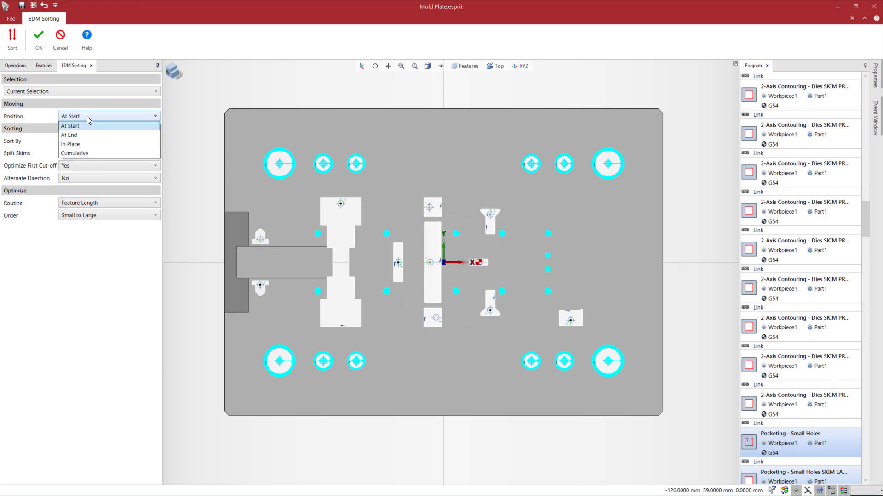
left_click(93, 144)
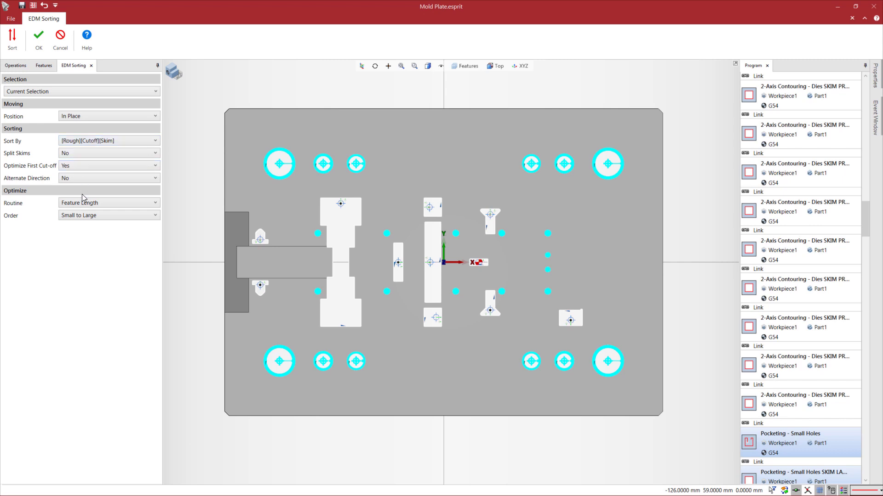
left_click(79, 142)
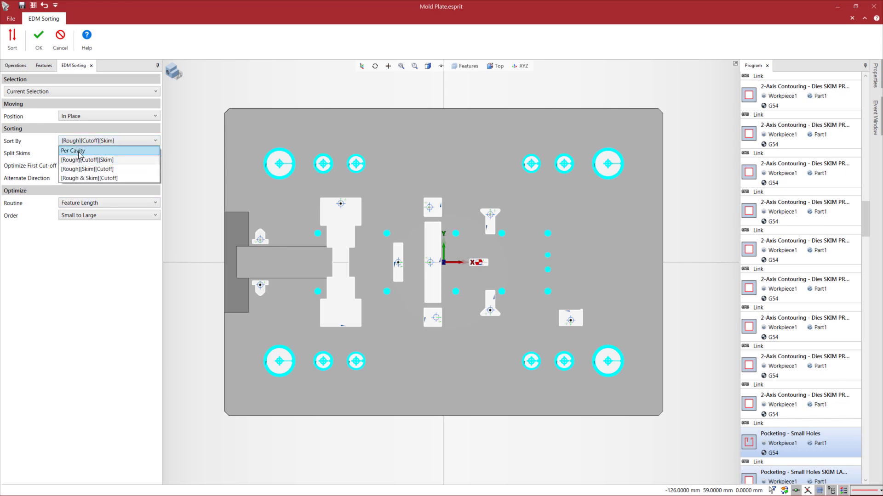
left_click(80, 152)
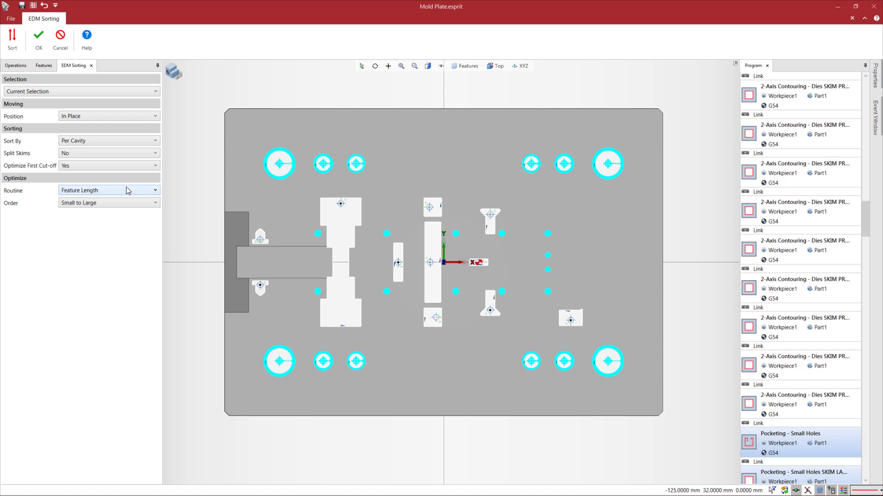
left_click(98, 192)
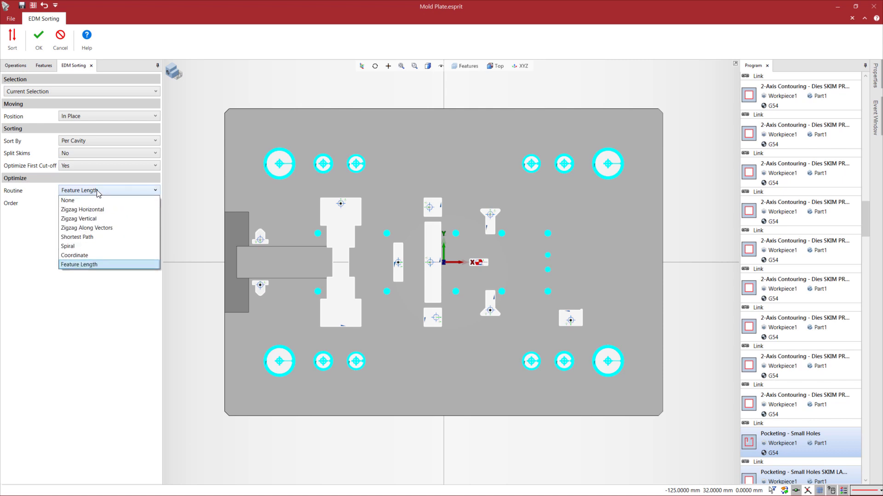
left_click(92, 237)
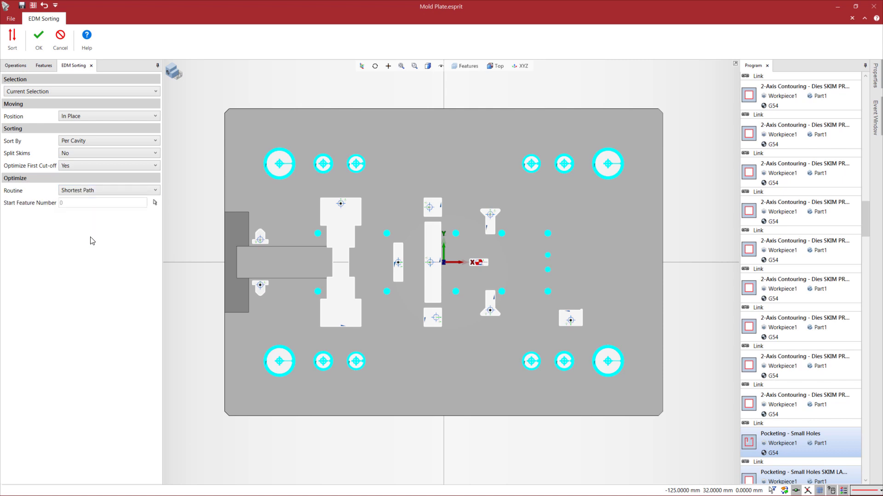
left_click(12, 43)
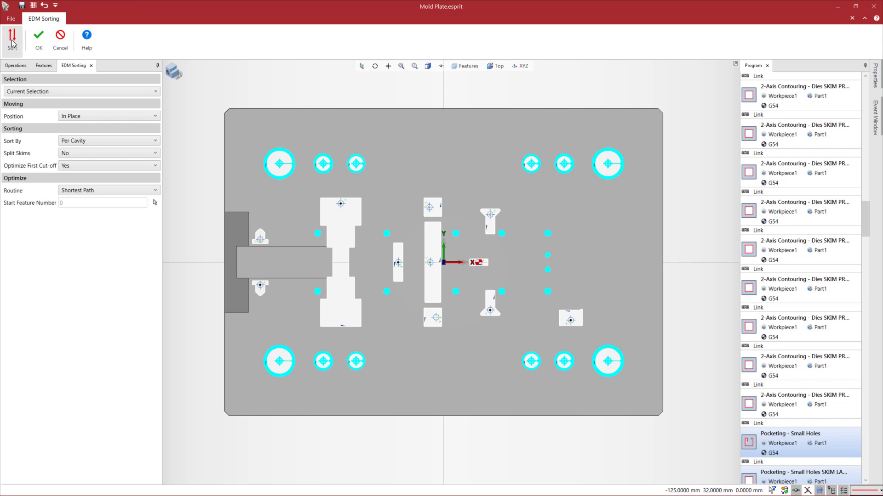
left_click(38, 46)
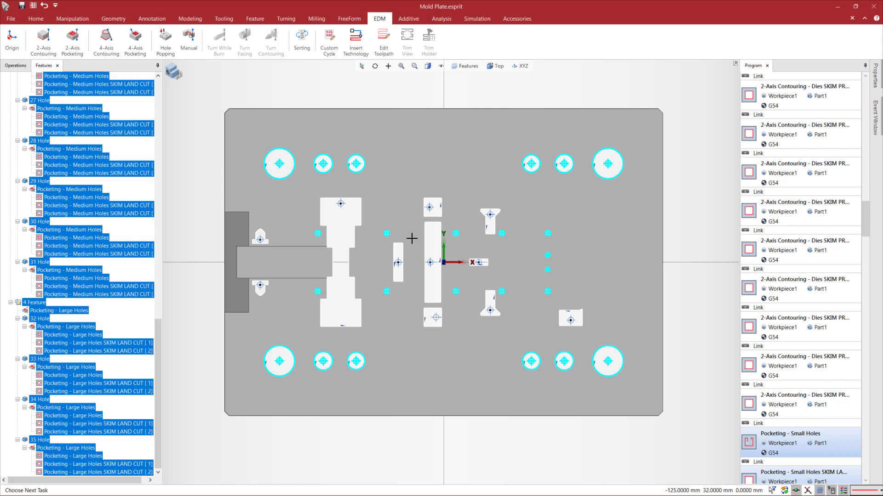
Simulate the sorted program in the machine view with a close-up of the work area
left_click(173, 71)
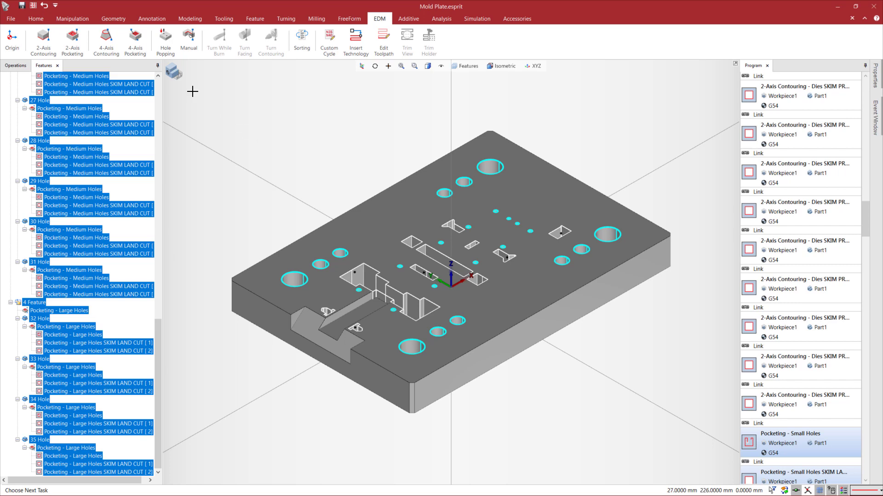
left_click(176, 73)
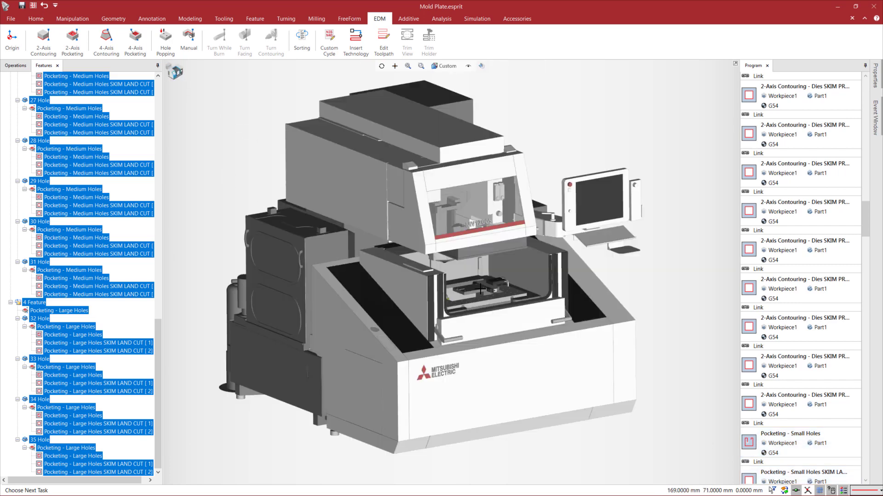
left_click(476, 18)
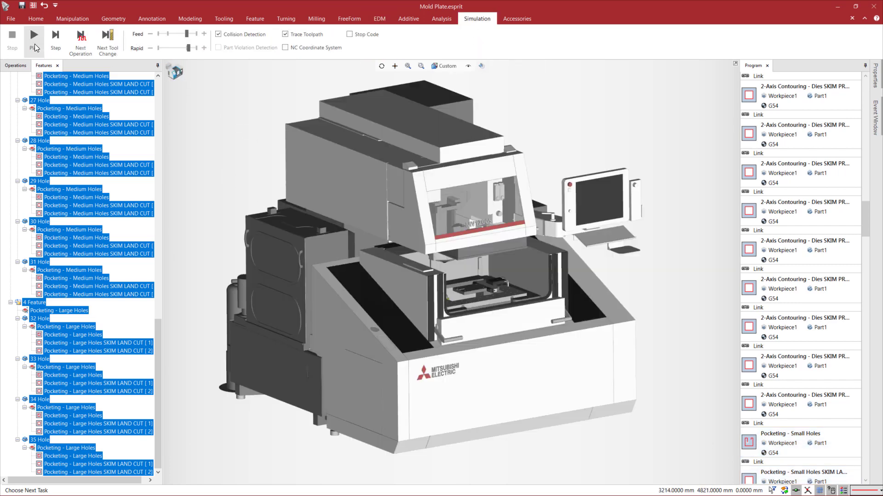
left_click(34, 43)
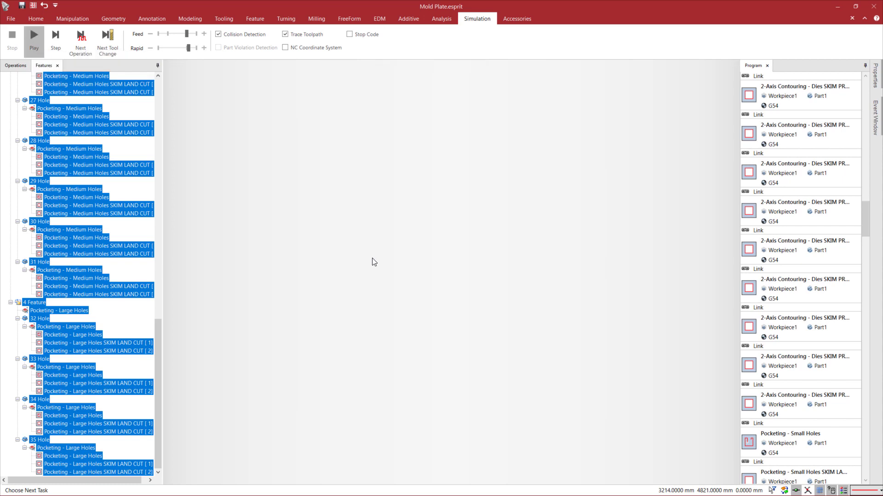
scroll(482, 293, "up", 5)
scroll(481, 292, "up", 5)
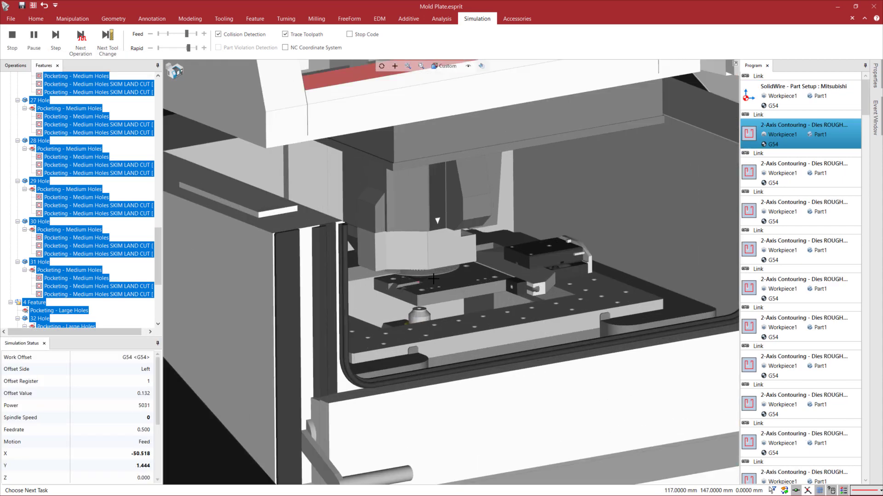